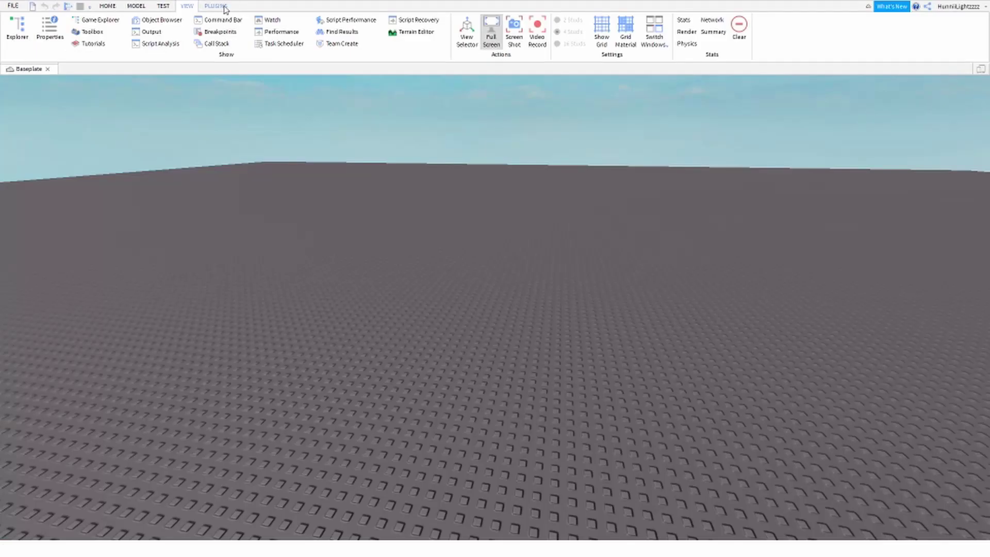
Show the Explorer, Properties and Toolbox panels, previewing the Load Character plugin
{"action": "left_click", "coordinate": [18, 30]}
{"action": "left_click", "coordinate": [50, 30]}
{"action": "left_click", "coordinate": [91, 31]}
{"action": "mouse_move", "coordinate": [109, 441]}
{"action": "left_click", "coordinate": [115, 450]}
{"action": "left_click", "coordinate": [176, 142]}
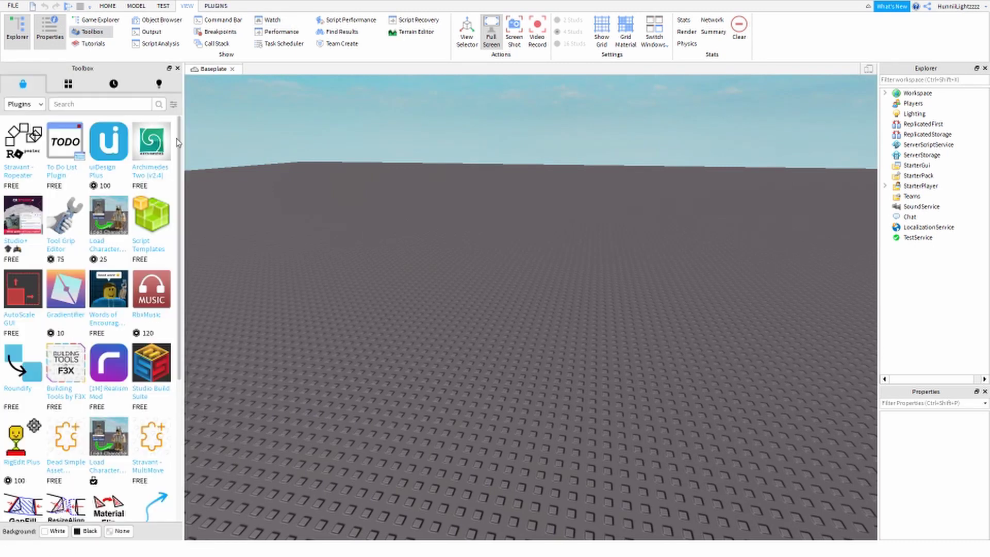
Install the Load Character Lite plugin from the Toolbox Plugins category
{"action": "left_click", "coordinate": [19, 105]}
{"action": "left_click", "coordinate": [21, 169]}
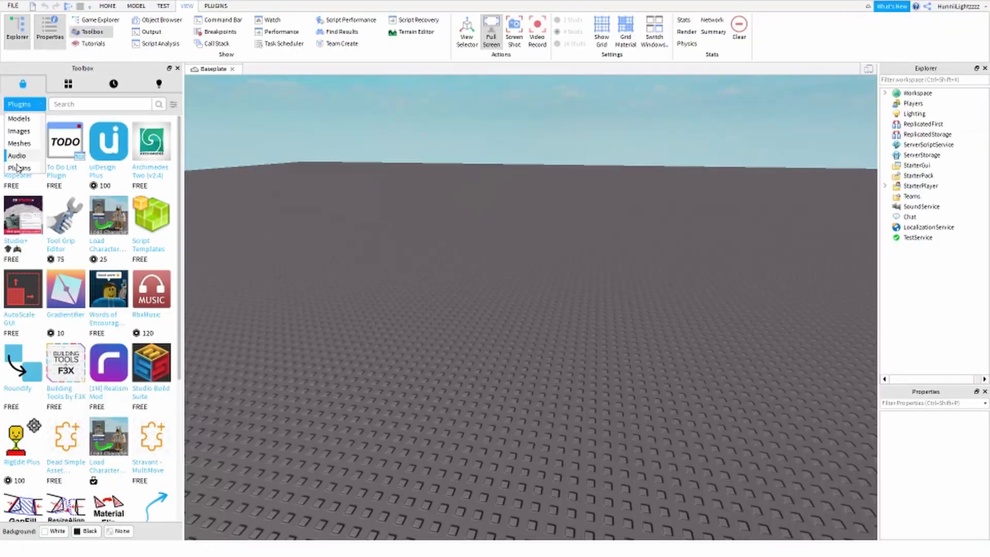
{"action": "left_click", "coordinate": [99, 439]}
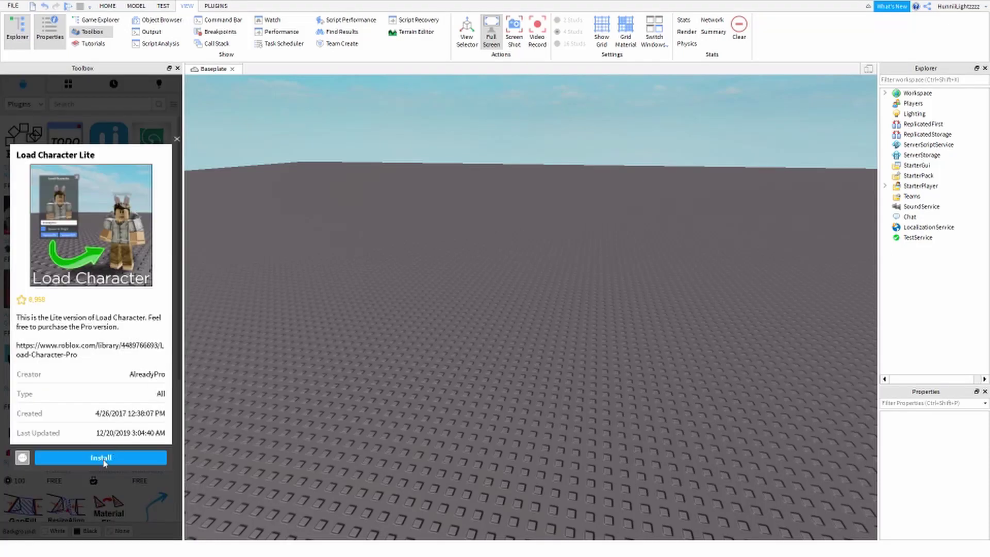
{"action": "left_click", "coordinate": [104, 461]}
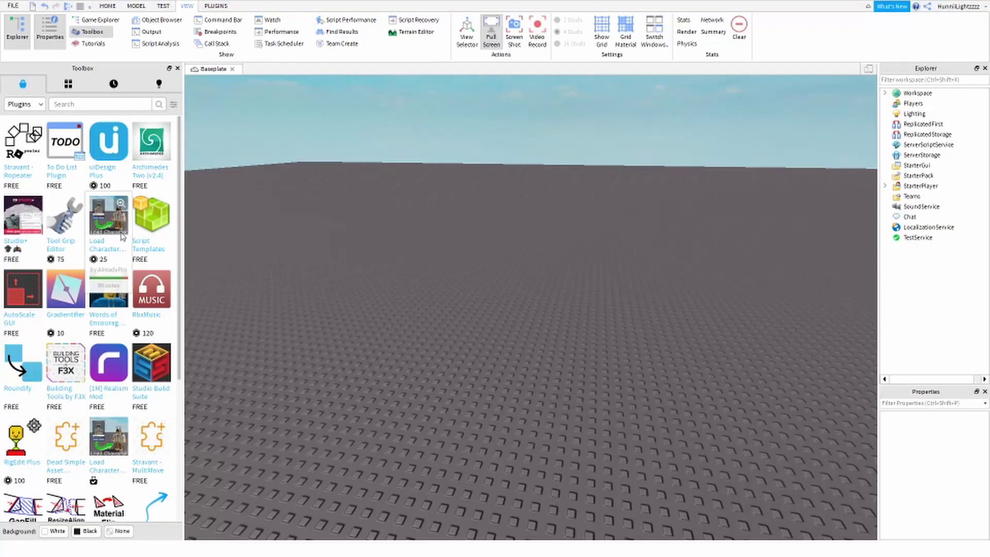
{"action": "left_click", "coordinate": [109, 221]}
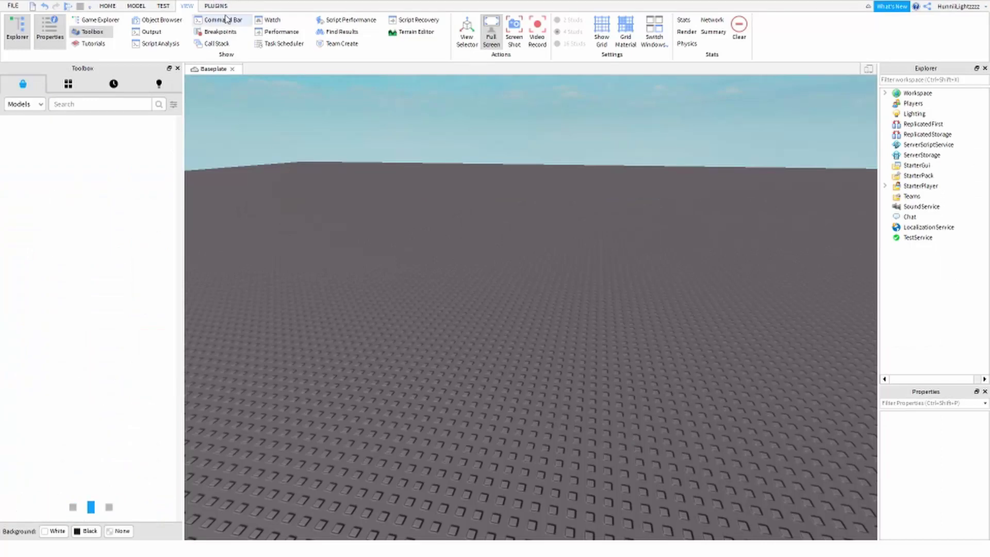
Spawn MirindaMoh's avatar as an R6 character with Load Character
{"action": "left_click", "coordinate": [216, 6]}
{"action": "left_click", "coordinate": [193, 39]}
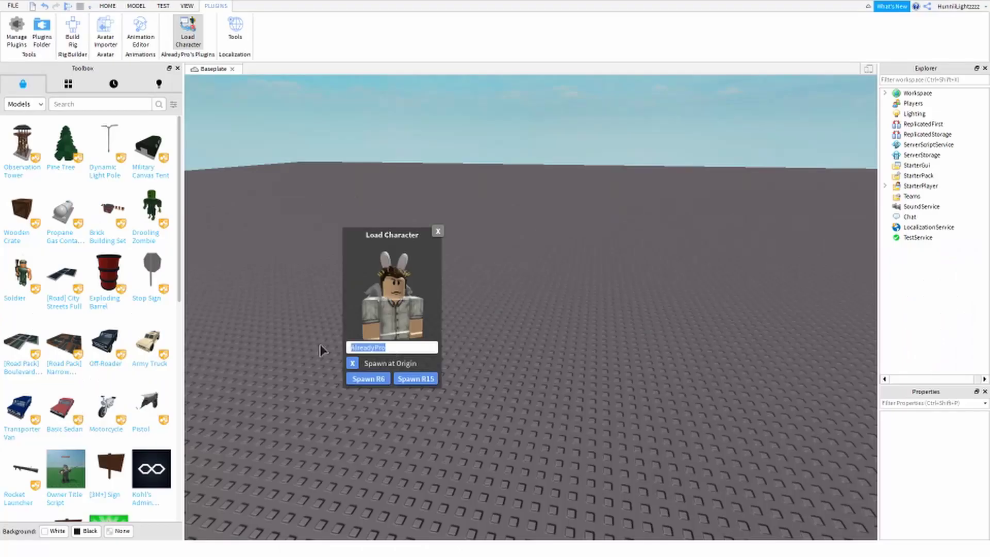
{"action": "type", "text": "mirindamoh"}
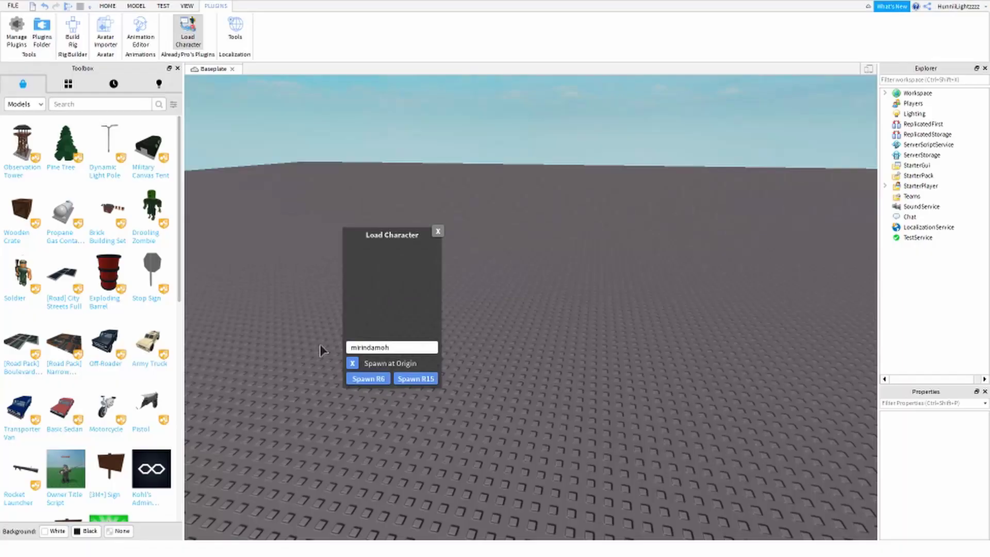
{"action": "left_click", "coordinate": [371, 381]}
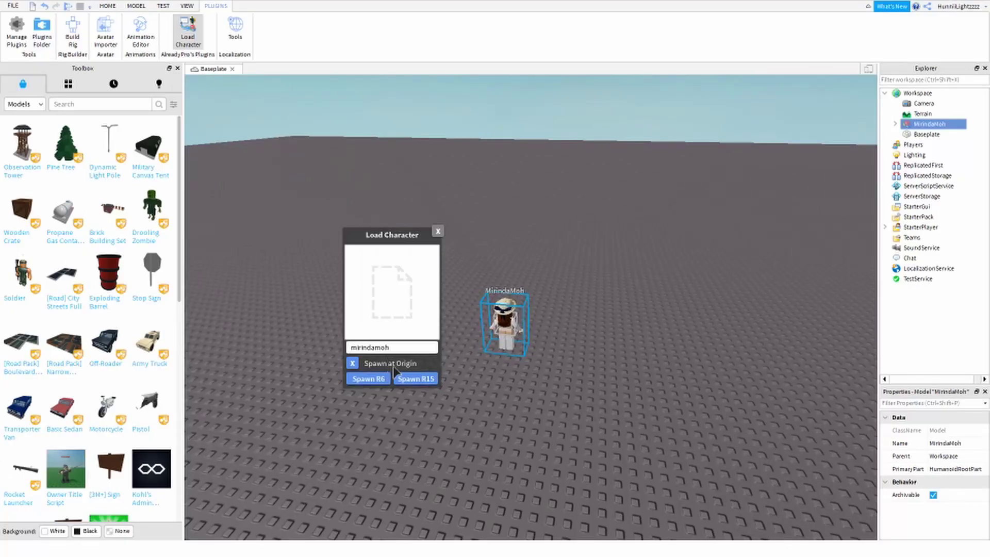
{"action": "scroll", "coordinate": [532, 354], "scroll_direction": "down", "scroll_amount": 10}
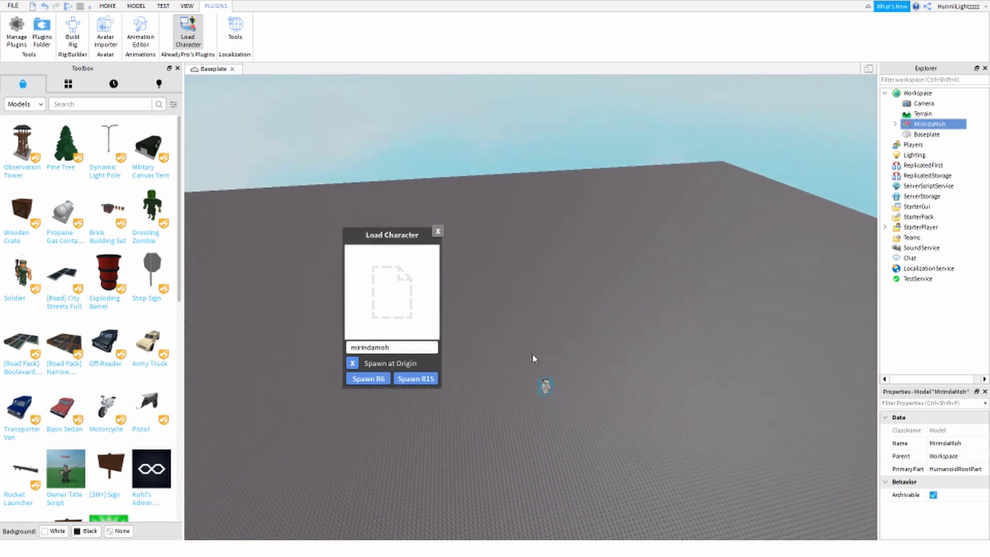
Delete the avatar's hat, hair and glasses accessories
{"action": "right_click_drag", "start_coordinate": [533, 358], "coordinate": [533, 357]}
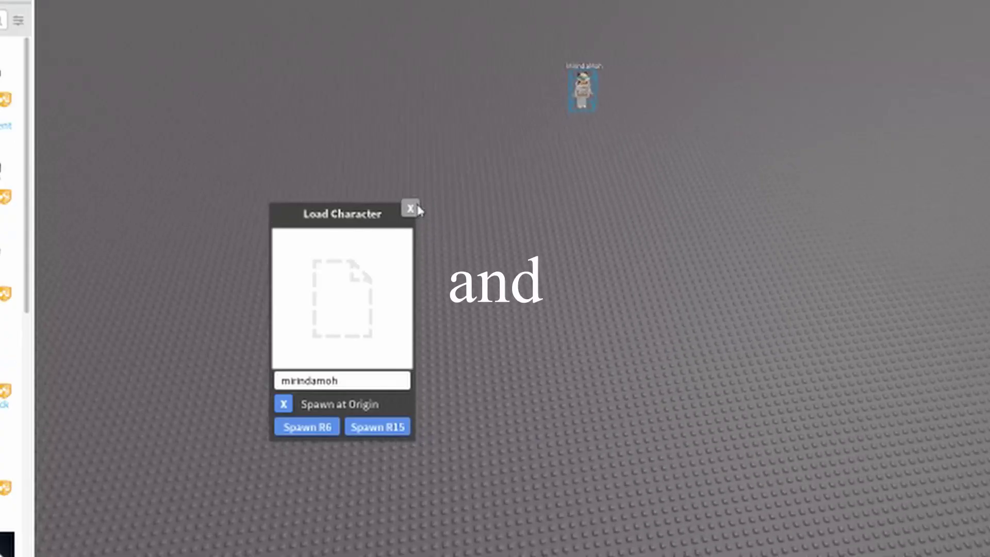
{"action": "scroll", "coordinate": [650, 242], "scroll_direction": "up", "scroll_amount": 3}
{"action": "scroll", "coordinate": [647, 239], "scroll_direction": "up", "scroll_amount": 5}
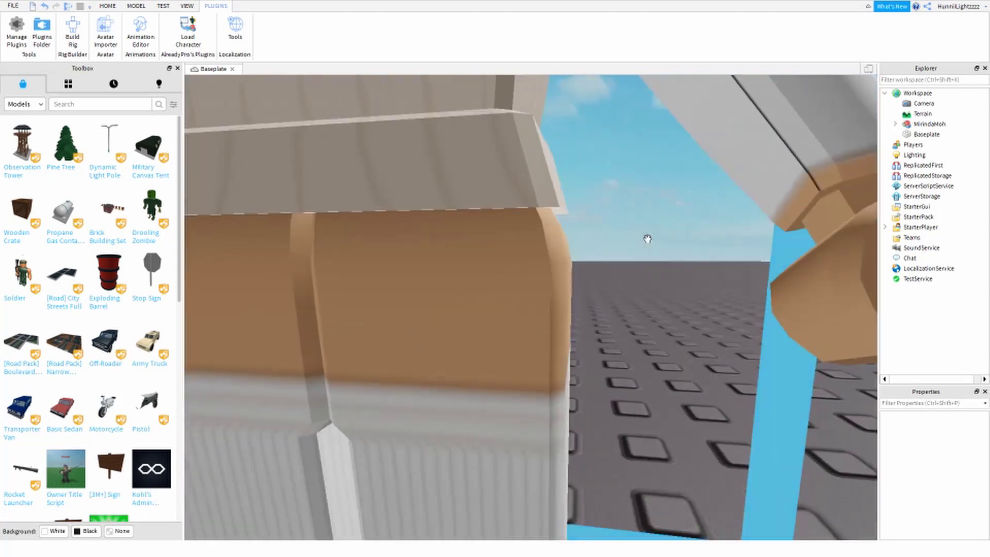
{"action": "scroll", "coordinate": [647, 239], "scroll_direction": "down", "scroll_amount": 5}
{"action": "scroll", "coordinate": [648, 239], "scroll_direction": "down", "scroll_amount": 2}
{"action": "left_click", "coordinate": [518, 282]}
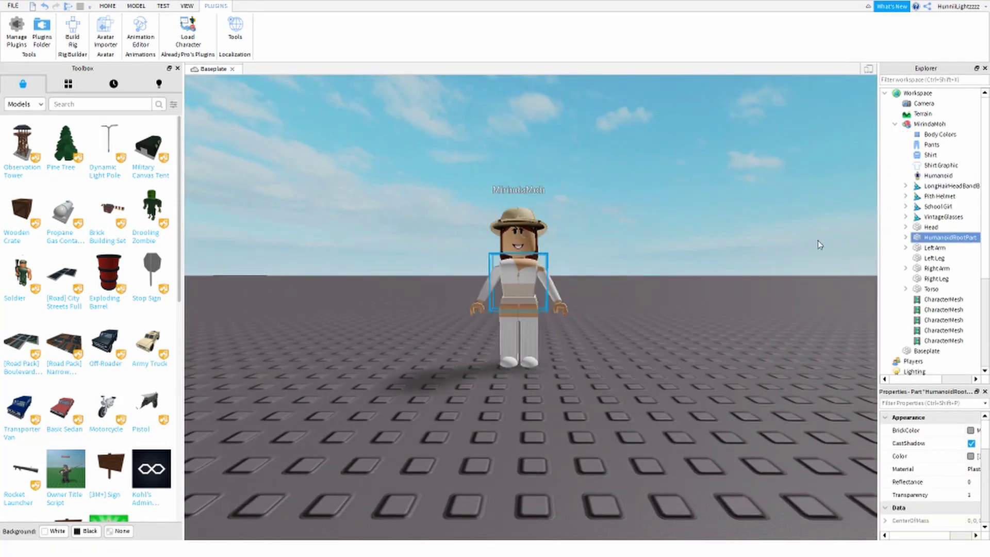
{"action": "left_click", "coordinate": [654, 250]}
{"action": "scroll", "coordinate": [654, 256], "scroll_direction": "up", "scroll_amount": 2}
{"action": "scroll", "coordinate": [655, 261], "scroll_direction": "up", "scroll_amount": 4}
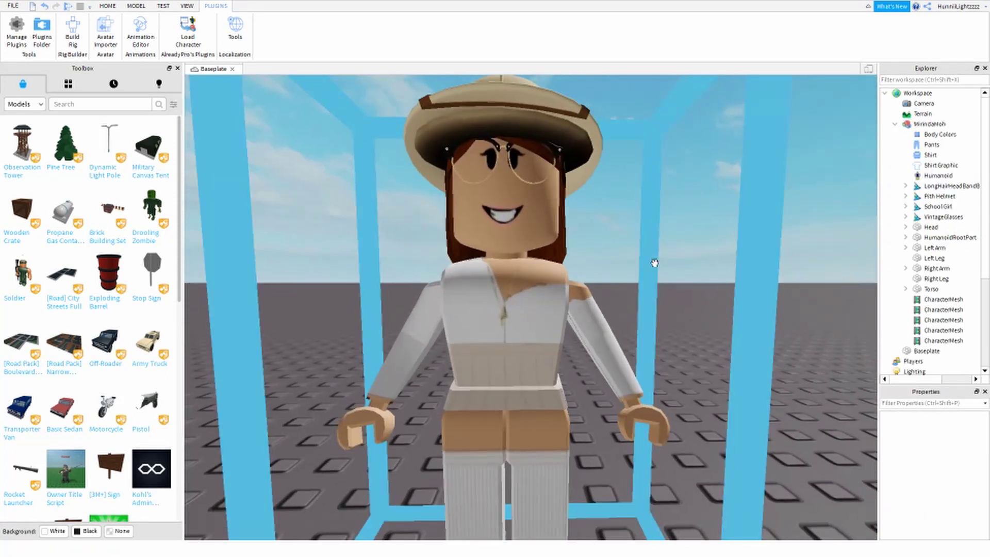
{"action": "scroll", "coordinate": [655, 263], "scroll_direction": "up", "scroll_amount": 1}
{"action": "left_click_drag", "start_coordinate": [938, 216], "coordinate": [944, 186]}
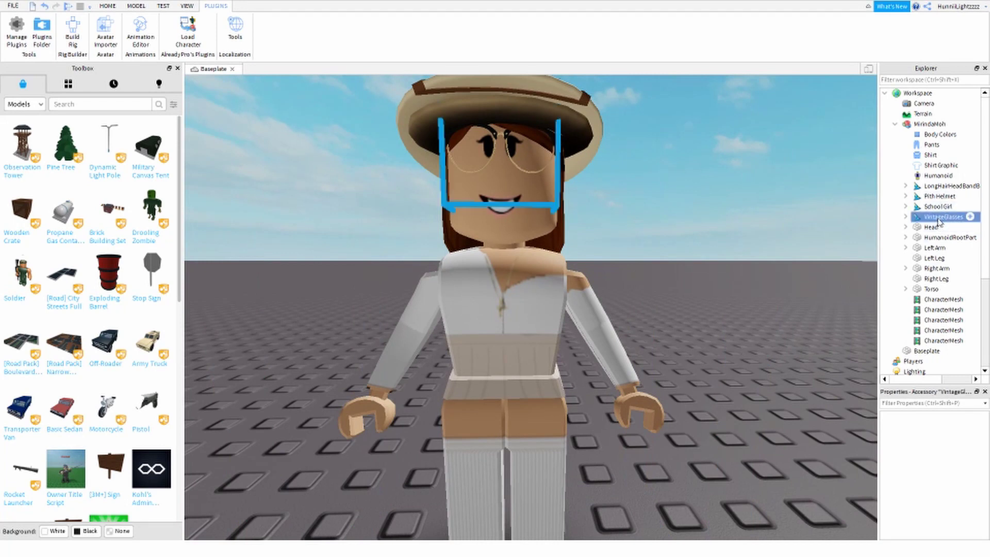
{"action": "key", "text": "Delete"}
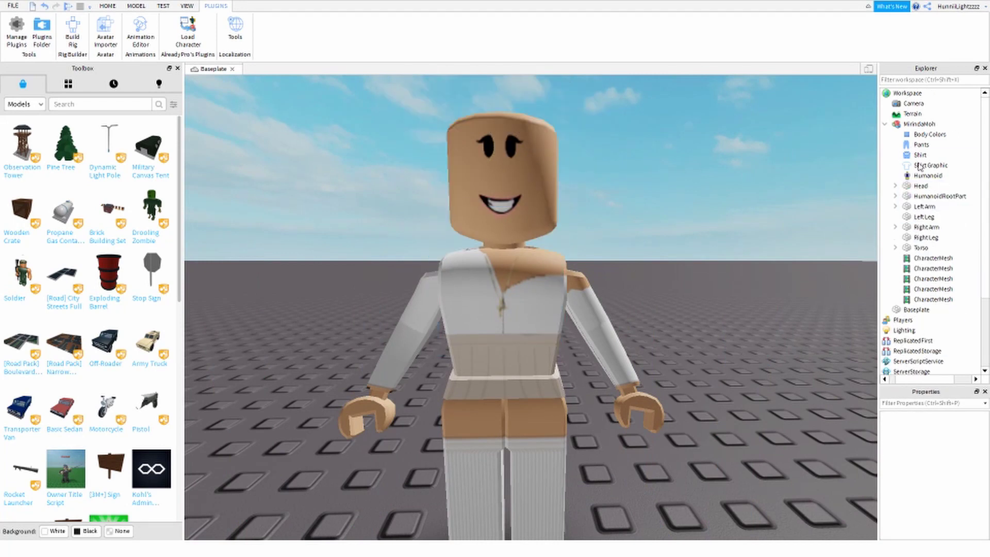
Search the Toolbox for wigs and fit the long brown wig onto the head
{"action": "left_click", "coordinate": [111, 104]}
{"action": "type", "text": "wig"}
{"action": "key", "text": "Return"}
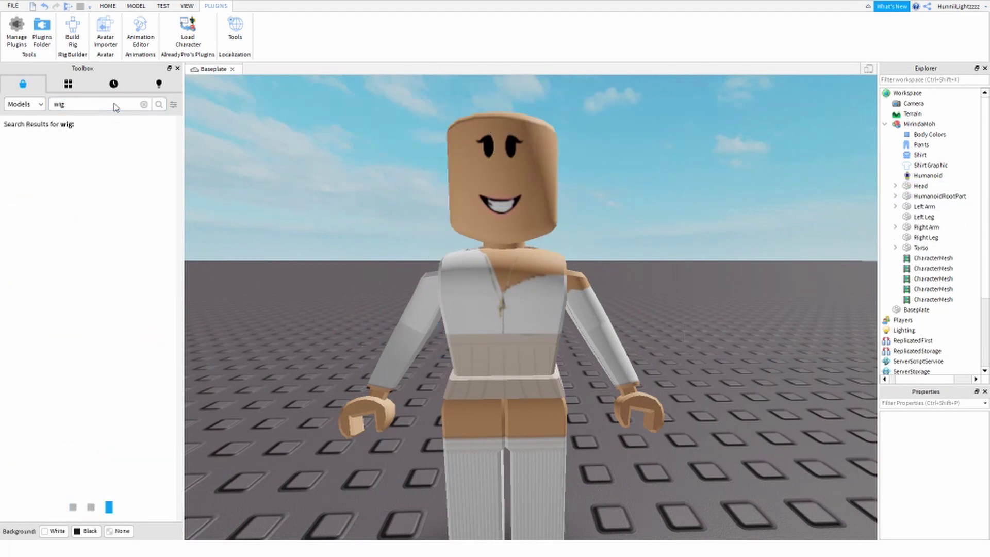
{"action": "scroll", "coordinate": [575, 338], "scroll_direction": "up", "scroll_amount": 5}
{"action": "scroll", "coordinate": [574, 338], "scroll_direction": "down", "scroll_amount": 10}
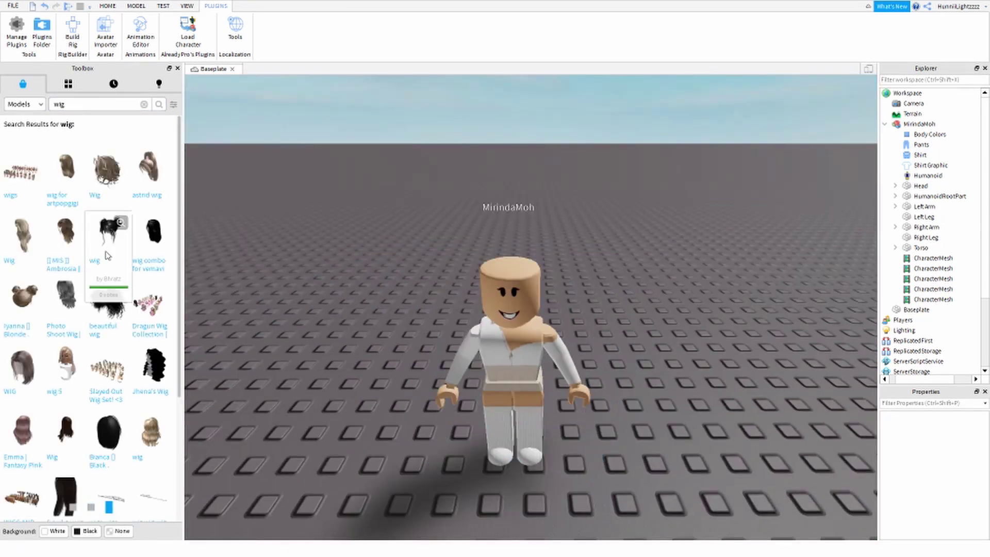
{"action": "left_click", "coordinate": [107, 255]}
{"action": "key", "text": "Delete"}
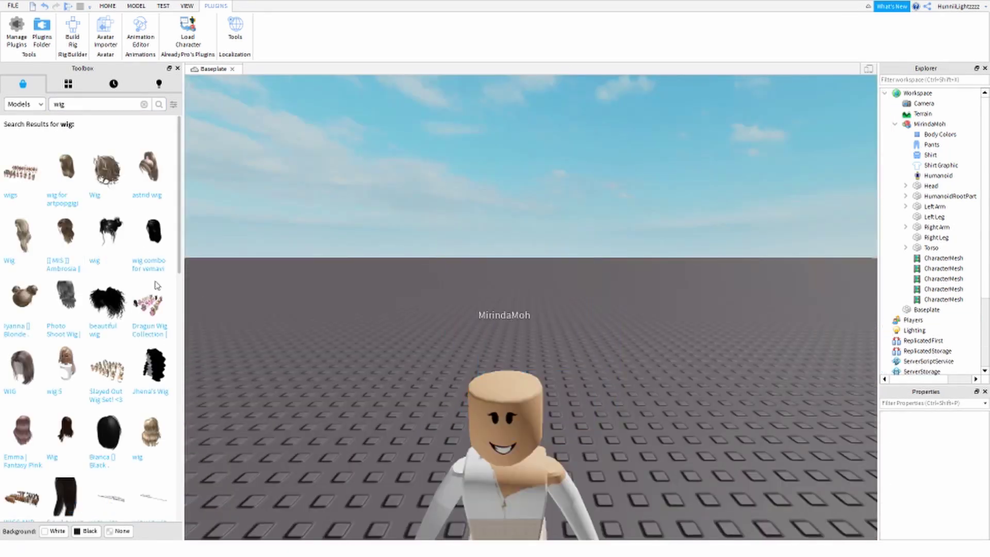
{"action": "left_click", "coordinate": [77, 252]}
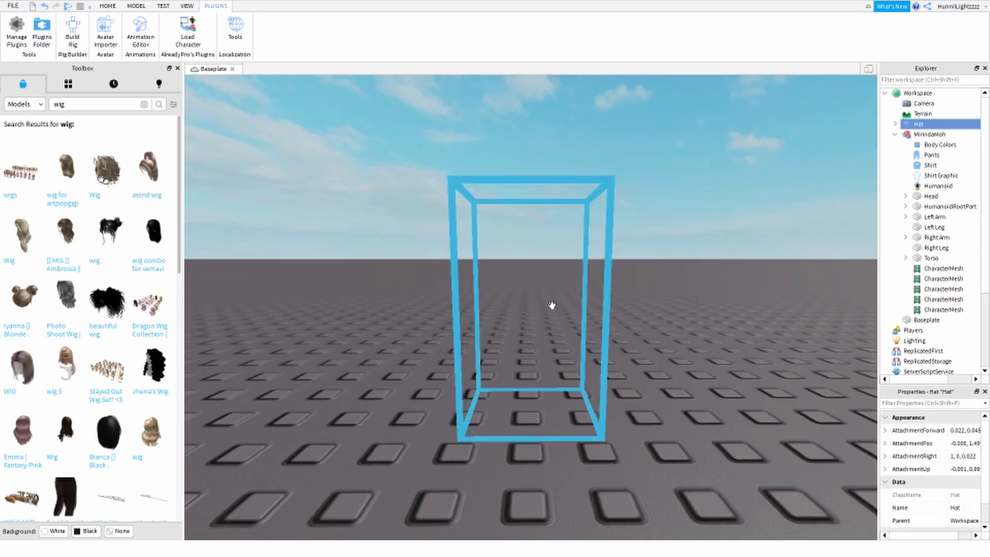
{"action": "right_click_drag", "start_coordinate": [615, 305], "coordinate": [599, 312]}
{"action": "right_click_drag", "start_coordinate": [531, 284], "coordinate": [591, 332]}
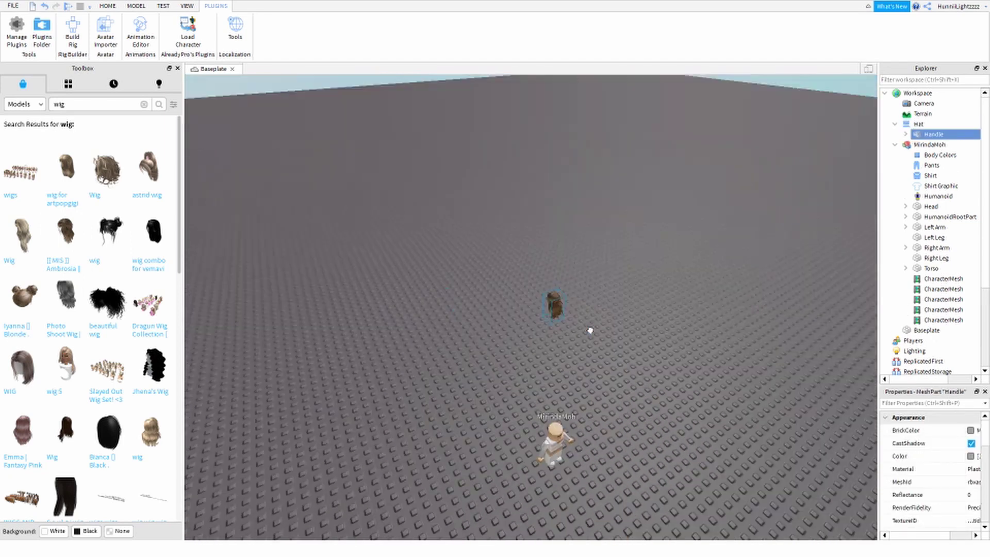
{"action": "key", "text": "ctrl+4"}
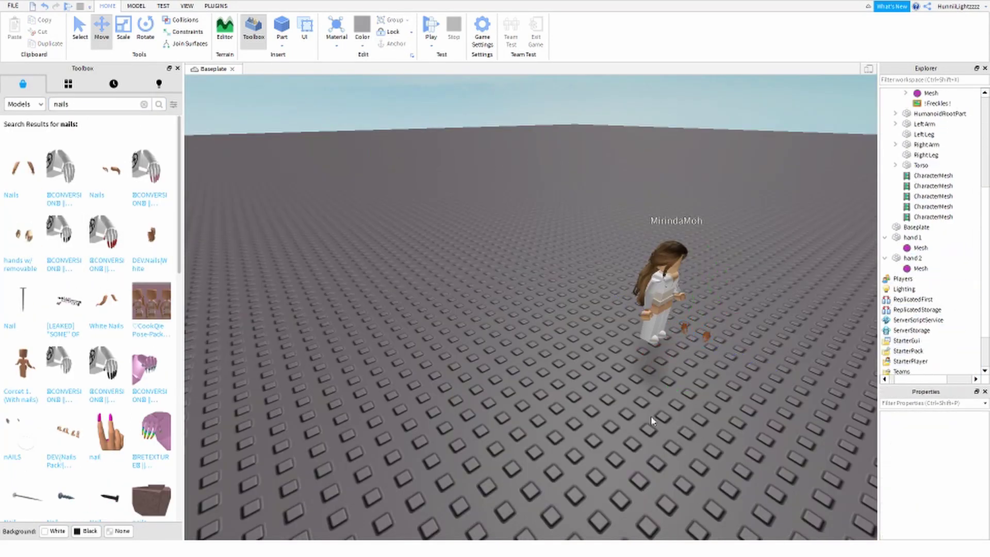
{"action": "scroll", "coordinate": [531, 265], "scroll_direction": "up", "scroll_amount": 1}
{"action": "scroll", "coordinate": [530, 266], "scroll_direction": "up", "scroll_amount": 1}
{"action": "scroll", "coordinate": [636, 259], "scroll_direction": "down", "scroll_amount": 2}
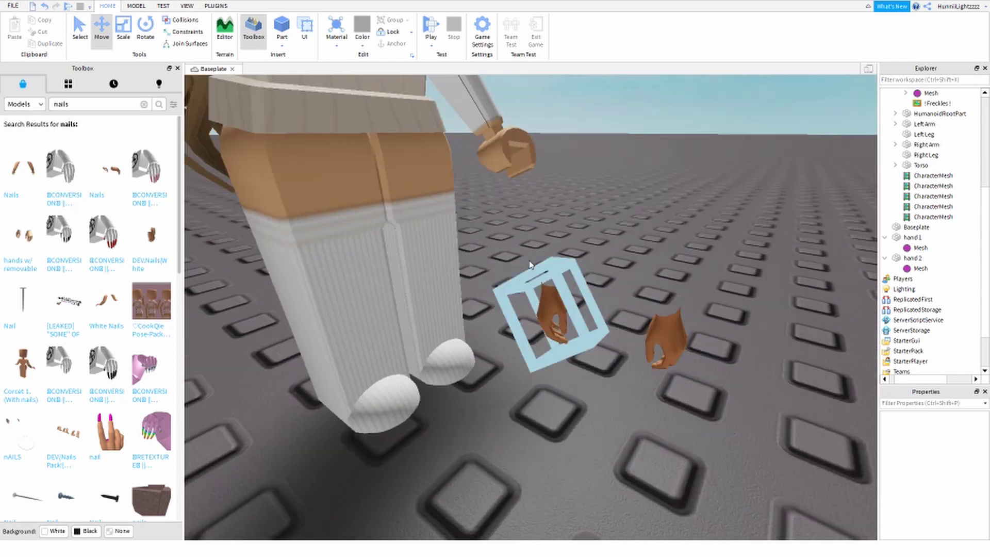
{"action": "scroll", "coordinate": [636, 254], "scroll_direction": "down", "scroll_amount": 5}
{"action": "scroll", "coordinate": [574, 233], "scroll_direction": "up", "scroll_amount": 2}
{"action": "scroll", "coordinate": [564, 239], "scroll_direction": "up", "scroll_amount": 2}
{"action": "scroll", "coordinate": [562, 243], "scroll_direction": "up", "scroll_amount": 1}
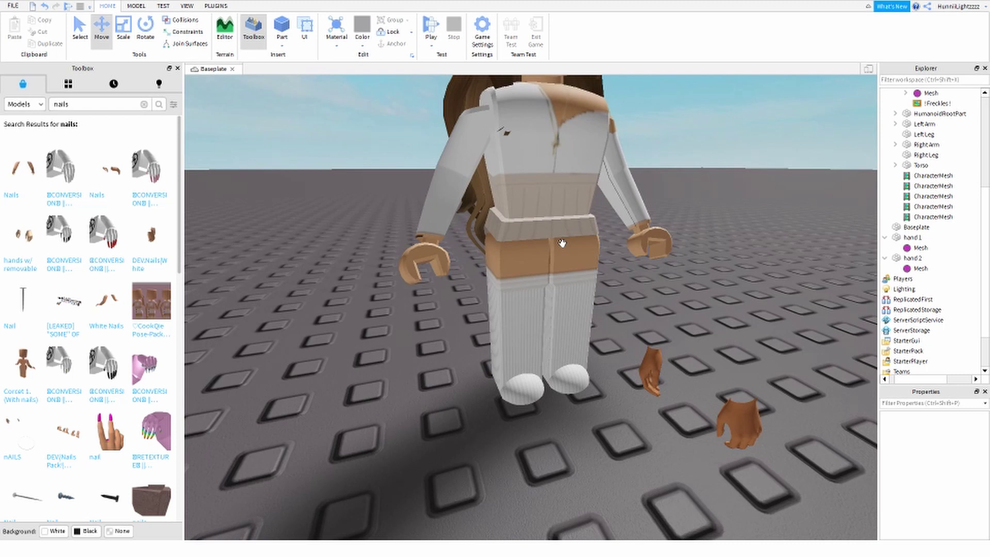
Select both nailed hand meshes and check their colour choices
{"action": "left_click", "coordinate": [651, 372]}
{"action": "left_click", "coordinate": [739, 421], "text": "shift"}
{"action": "left_click", "coordinate": [972, 431]}
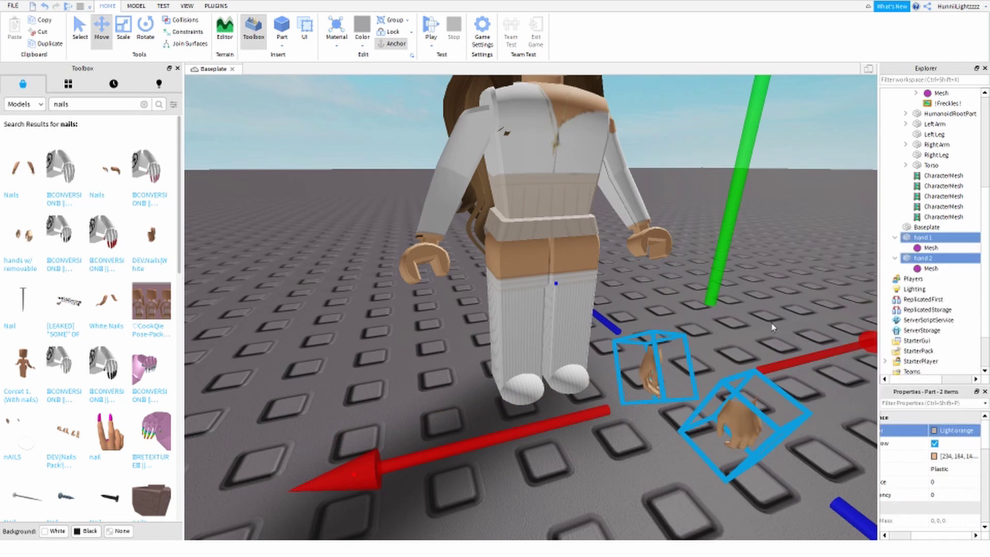
{"action": "left_click", "coordinate": [785, 265]}
{"action": "scroll", "coordinate": [785, 265], "scroll_direction": "up", "scroll_amount": 1}
{"action": "scroll", "coordinate": [785, 265], "scroll_direction": "down", "scroll_amount": 5}
{"action": "scroll", "coordinate": [785, 265], "scroll_direction": "up", "scroll_amount": 3}
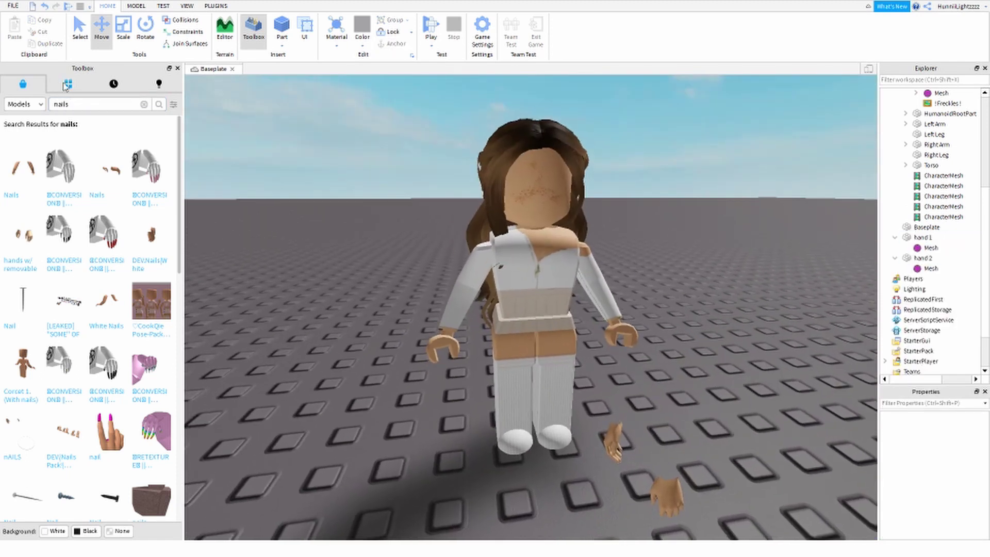
Insert the Aesthetic Living Room model from My Models
{"action": "left_click", "coordinate": [67, 84]}
{"action": "scroll", "coordinate": [497, 222], "scroll_direction": "down", "scroll_amount": 3}
{"action": "scroll", "coordinate": [497, 226], "scroll_direction": "down", "scroll_amount": 5}
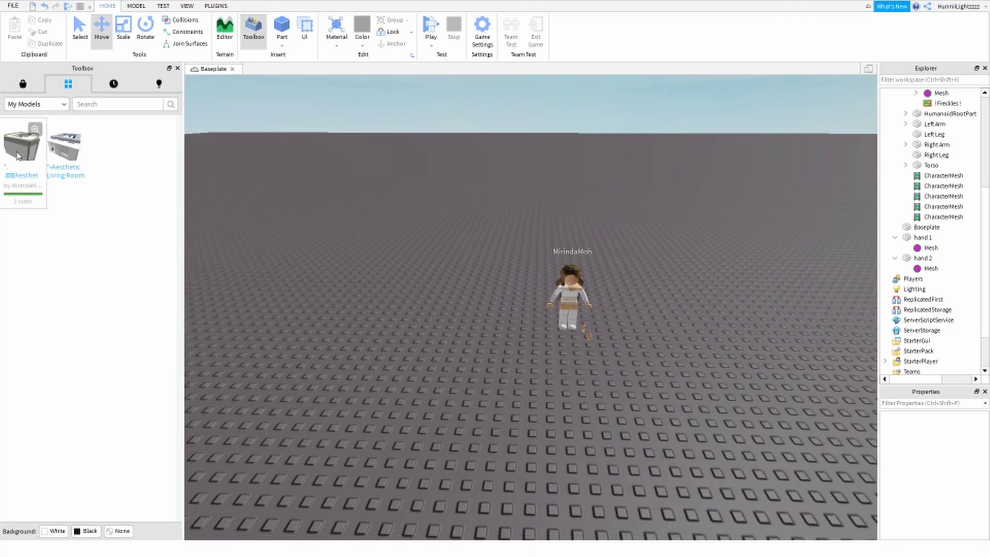
{"action": "key", "text": "a"}
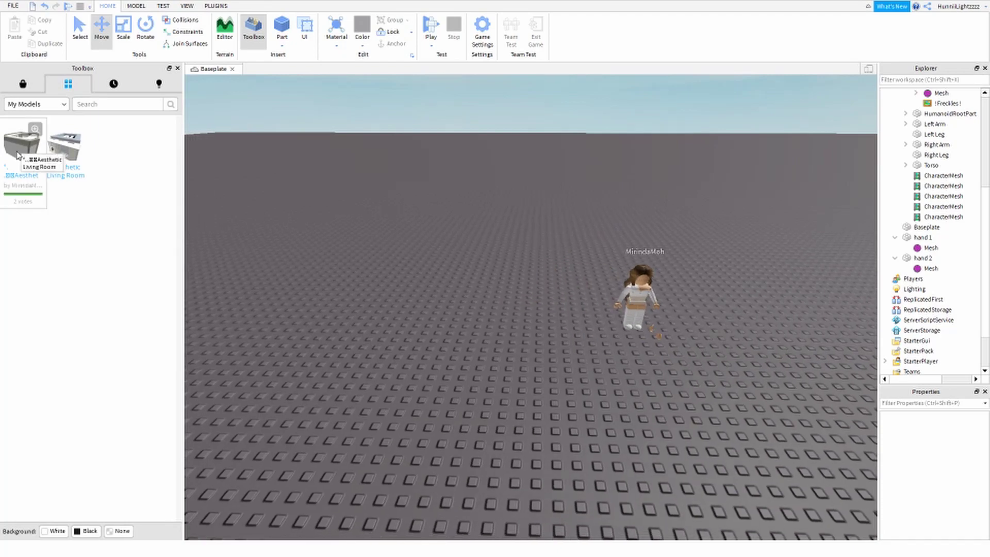
{"action": "left_click", "coordinate": [17, 155]}
{"action": "right_click_drag", "start_coordinate": [536, 211], "coordinate": [536, 211]}
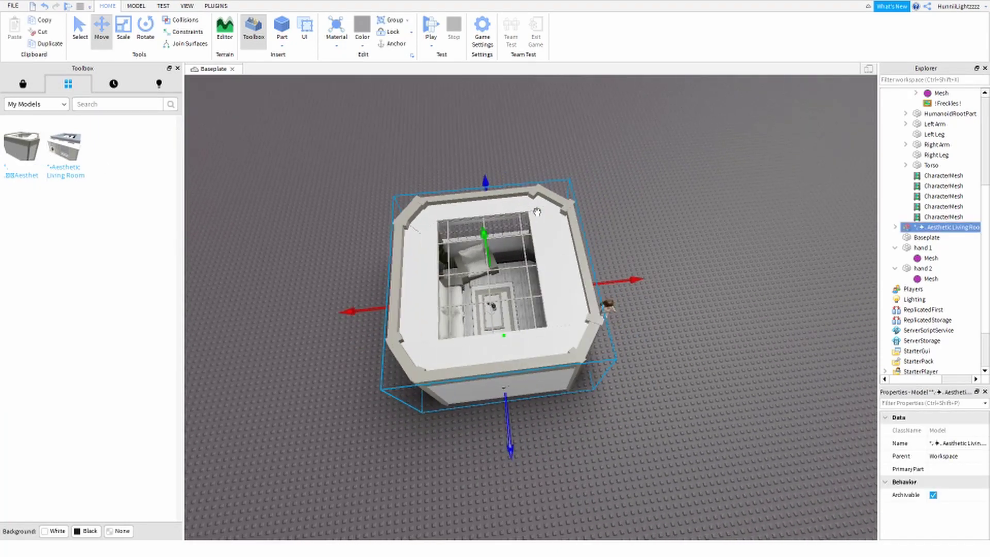
{"action": "left_click", "coordinate": [652, 261]}
{"action": "scroll", "coordinate": [690, 334], "scroll_direction": "down", "scroll_amount": 3}
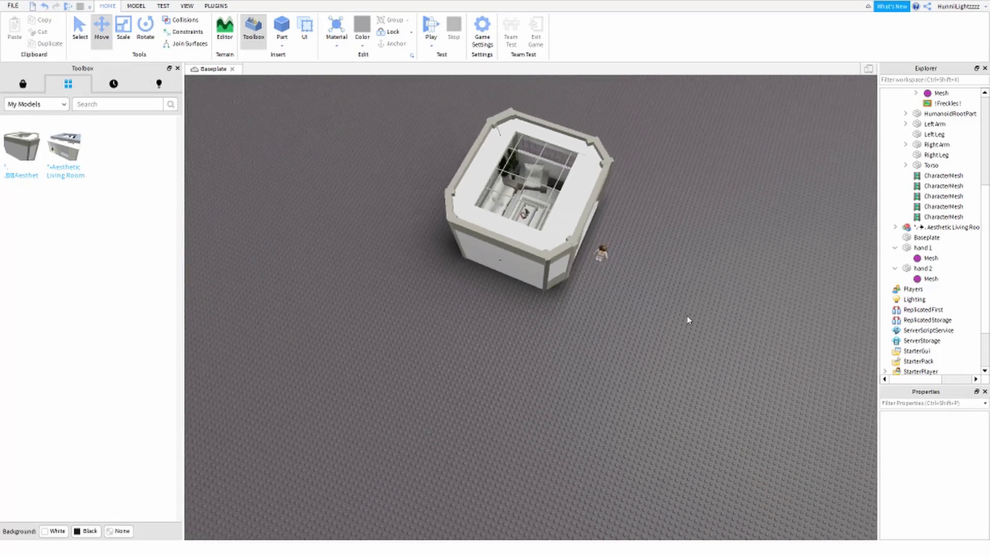
Box-select the living room and export the selection to an OBJ file
{"action": "left_click_drag", "start_coordinate": [689, 334], "coordinate": [387, 86]}
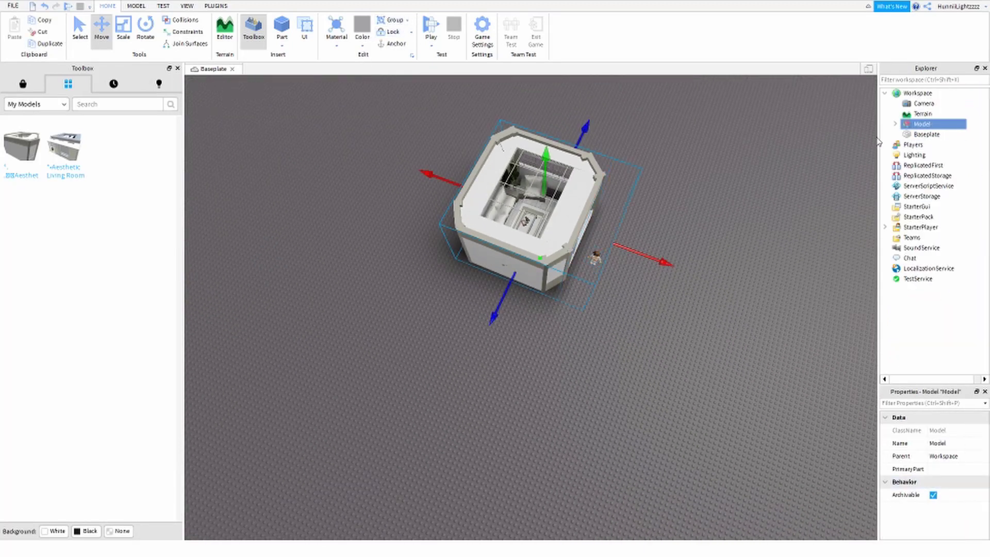
{"action": "right_click", "coordinate": [917, 126]}
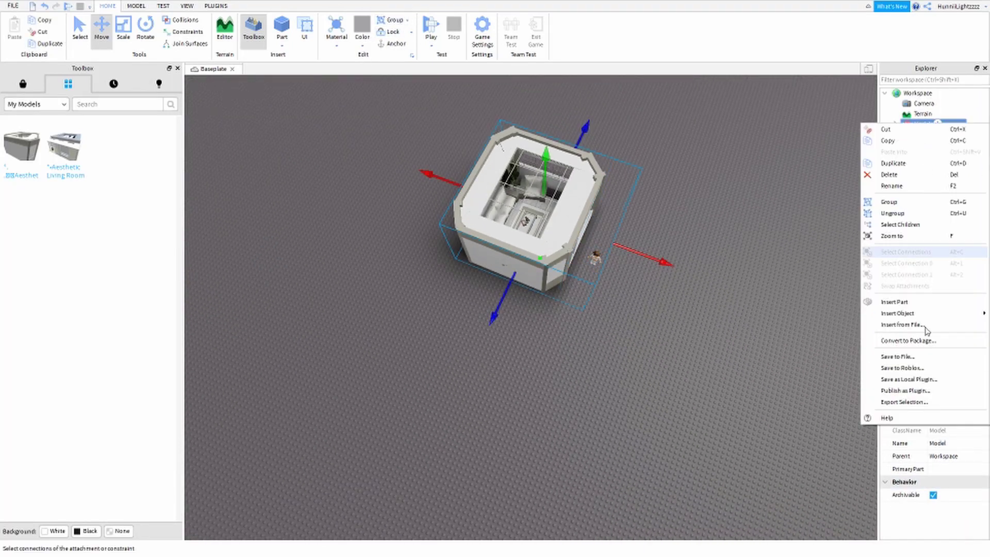
{"action": "left_click", "coordinate": [919, 407]}
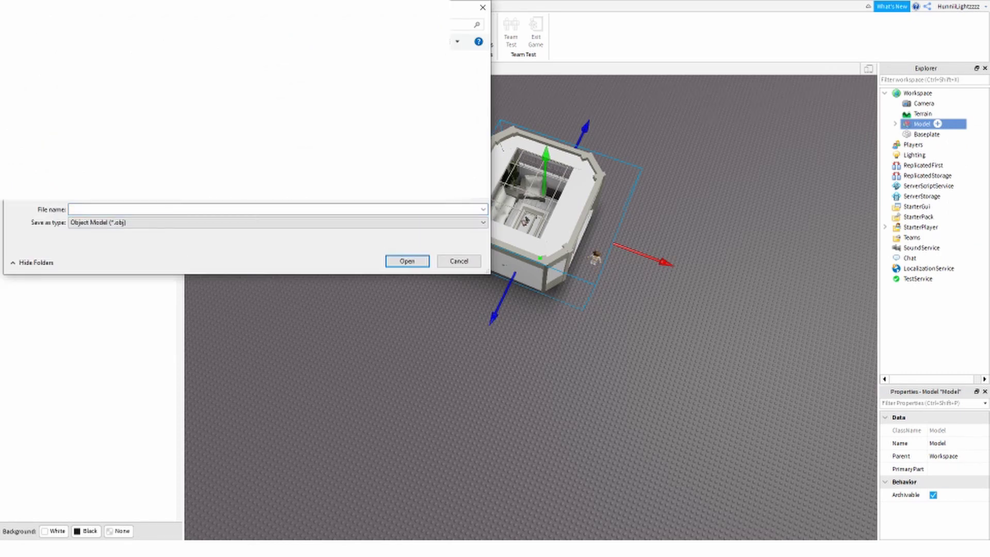
{"action": "type", "text": "Tunnel"}
{"action": "key", "text": "Return"}
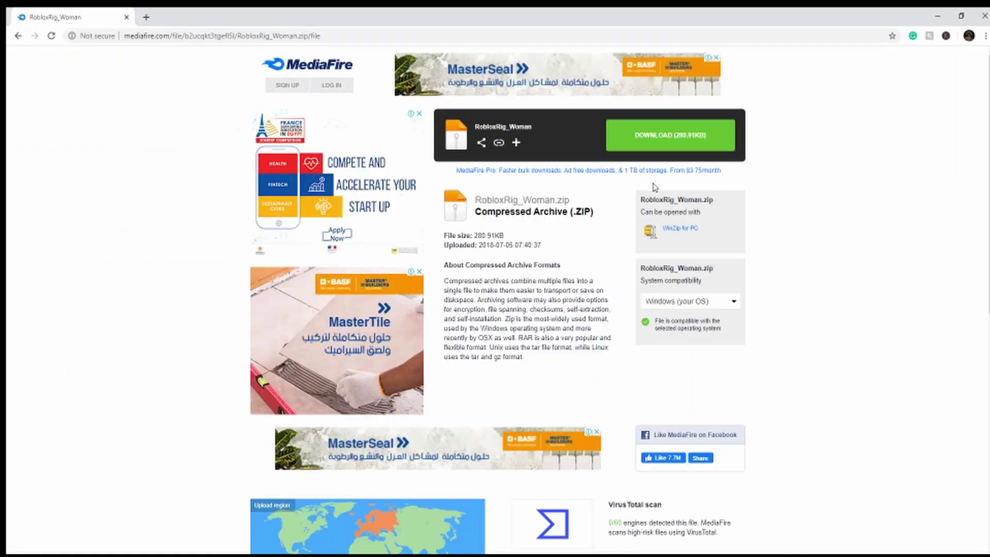
Download RobloxRig_Woman.zip from MediaFire and show it in its folder
{"action": "left_click", "coordinate": [686, 138]}
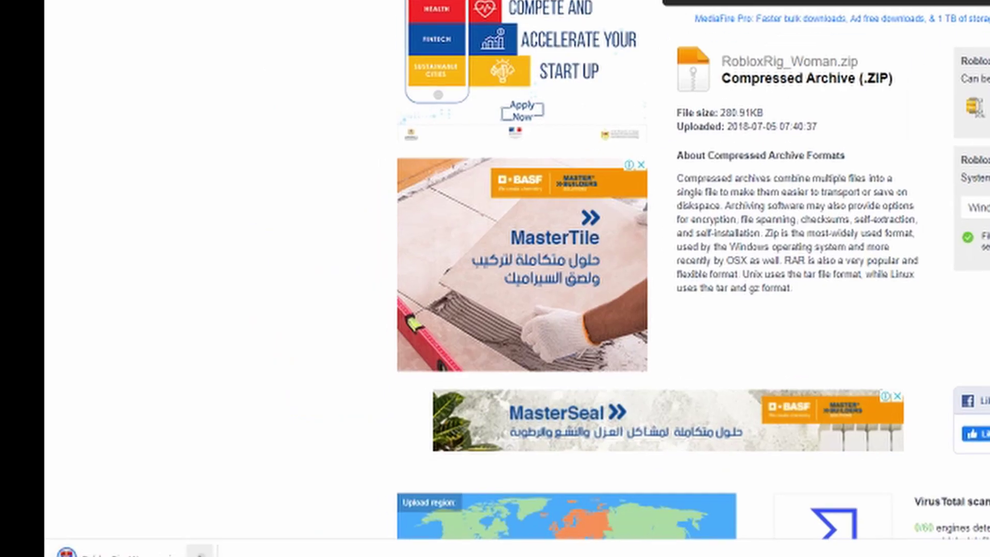
{"action": "right_click", "coordinate": [101, 545]}
{"action": "left_click", "coordinate": [128, 511]}
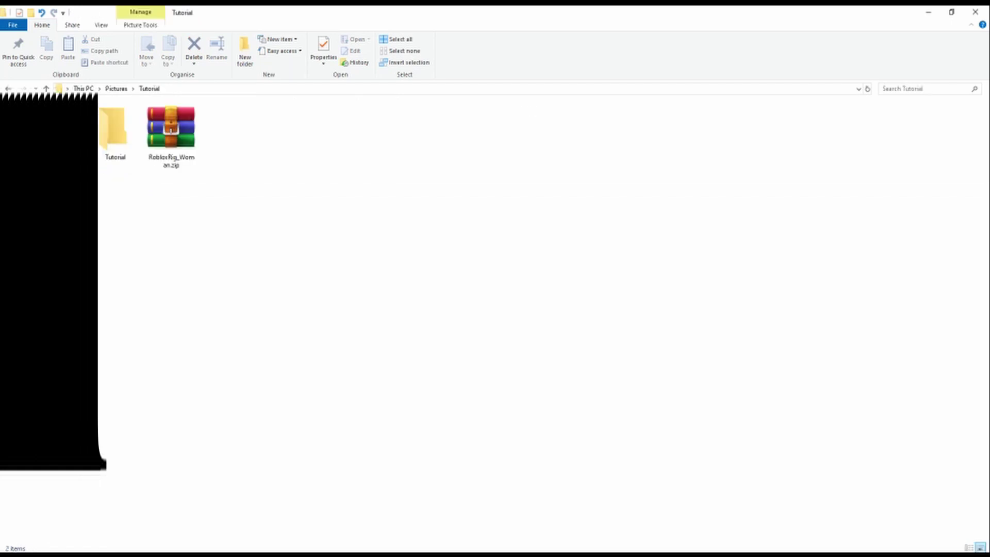
Extract RobloxRig_Woman.zip here into the Rig and Tex folders
{"action": "left_click", "coordinate": [184, 147]}
{"action": "right_click", "coordinate": [184, 147]}
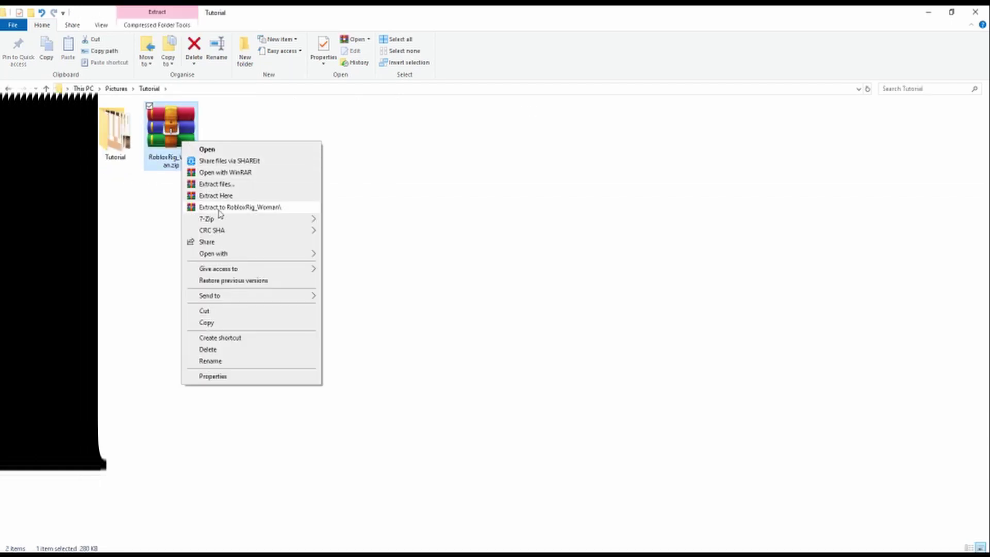
{"action": "left_click", "coordinate": [208, 182]}
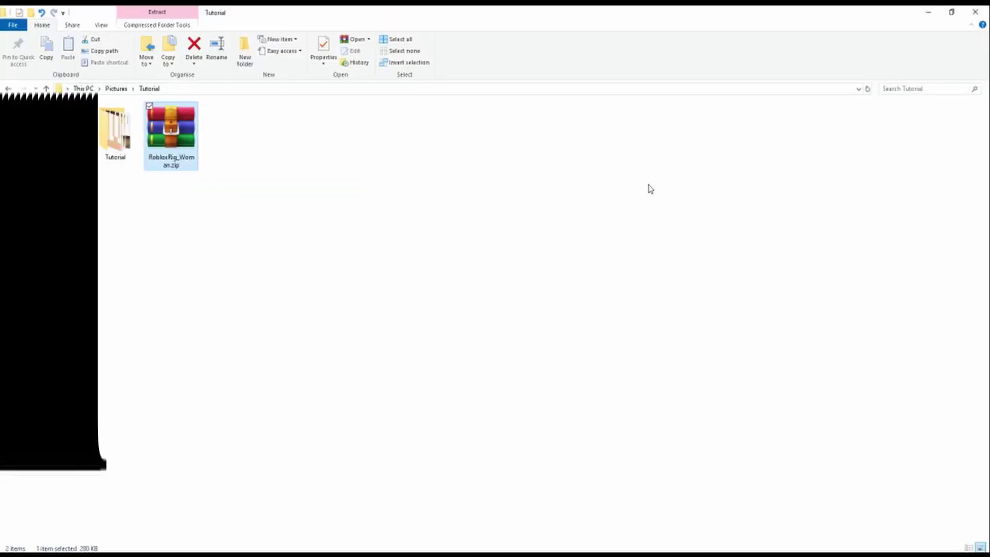
{"action": "left_click", "coordinate": [211, 167]}
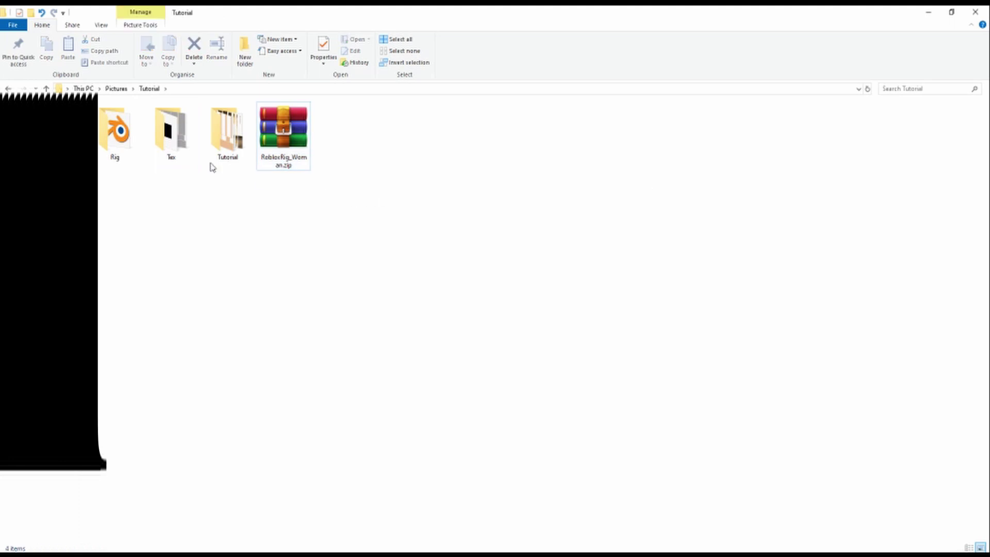
Close File Explorer and launch Blender from Windows search
{"action": "left_click", "coordinate": [975, 11]}
{"action": "key", "text": "super"}
{"action": "type", "text": "ble"}
{"action": "key", "text": "Return"}
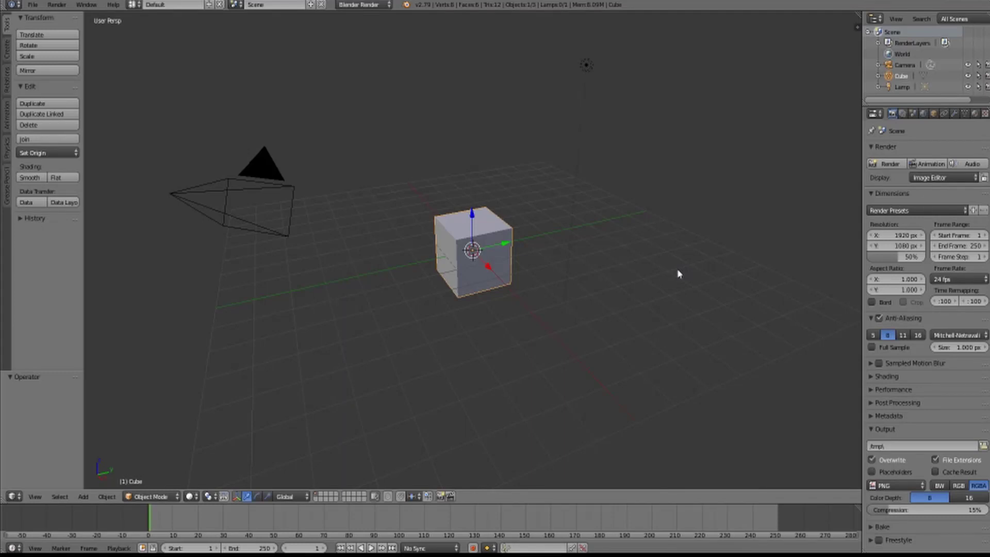
Delete the default cube and open the File > Open browser
{"action": "key", "text": "x"}
{"action": "left_click", "coordinate": [673, 272]}
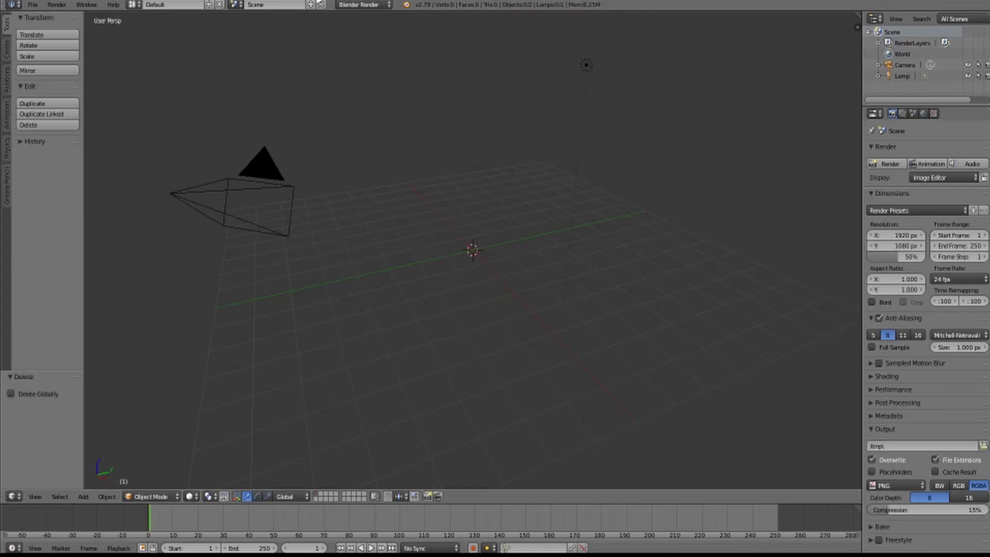
{"action": "left_click", "coordinate": [32, 5]}
{"action": "left_click", "coordinate": [67, 29]}
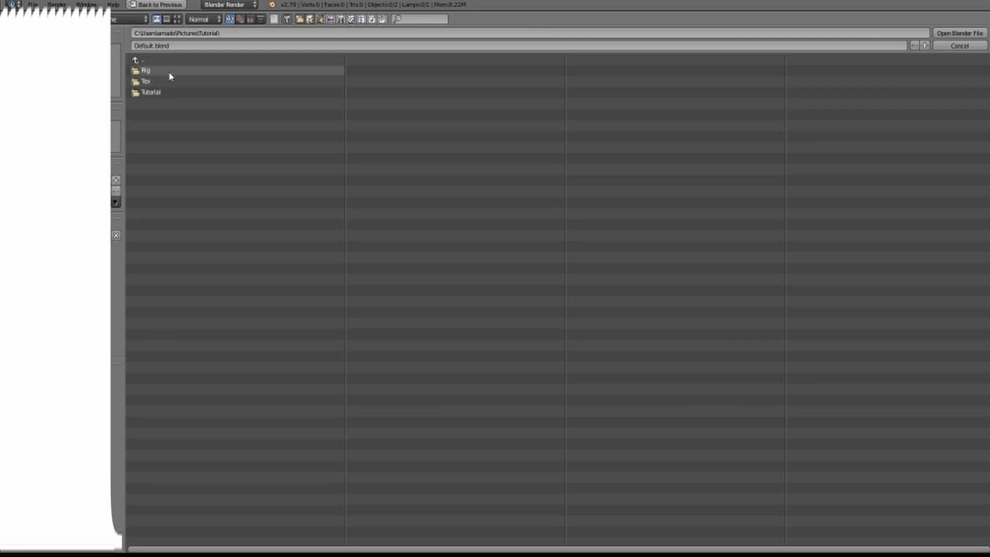
Open the woman rig .blend from the Rig folder and inspect the head
{"action": "double_click", "coordinate": [194, 78]}
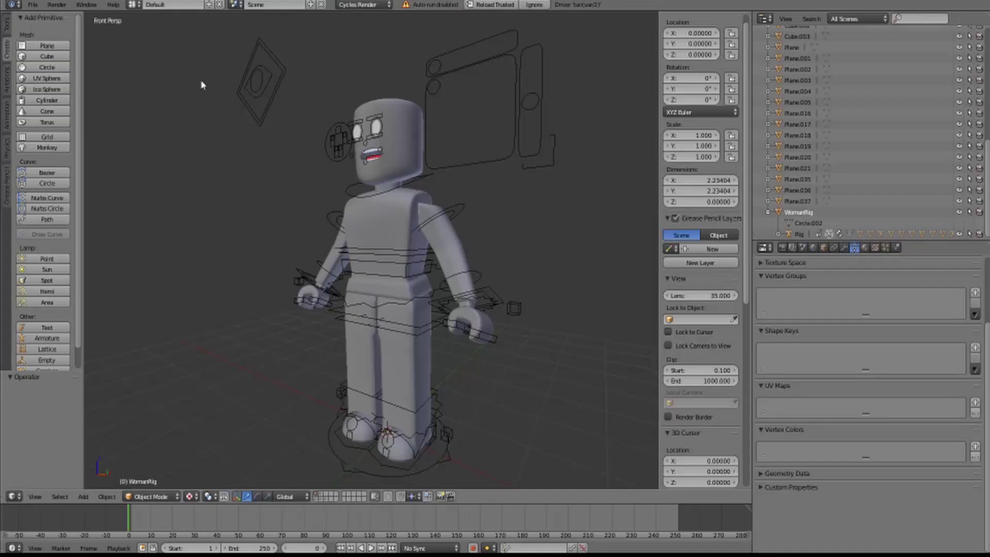
{"action": "key", "text": "b"}
{"action": "left_click_drag", "start_coordinate": [267, 150], "coordinate": [487, 292]}
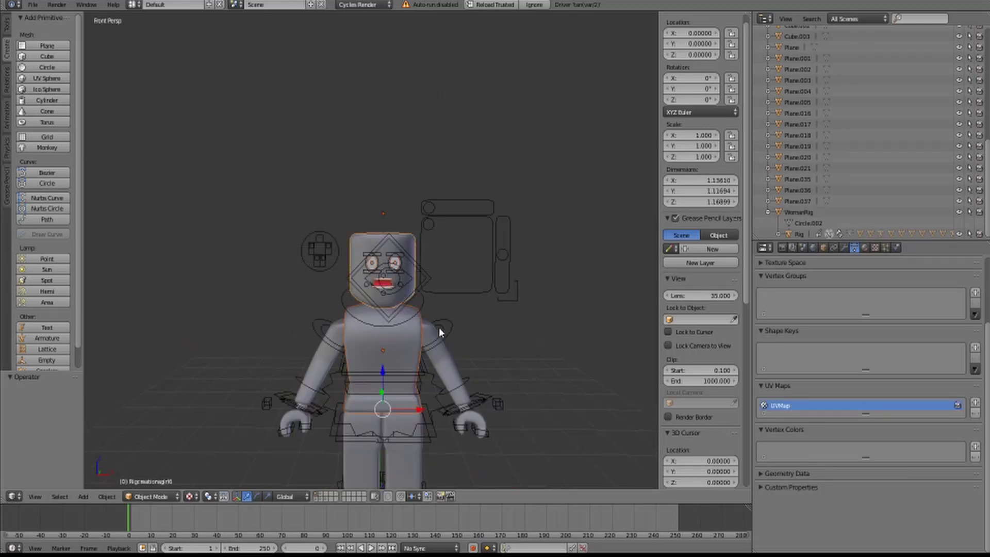
{"action": "key", "text": "shift+f"}
{"action": "left_click", "coordinate": [371, 255]}
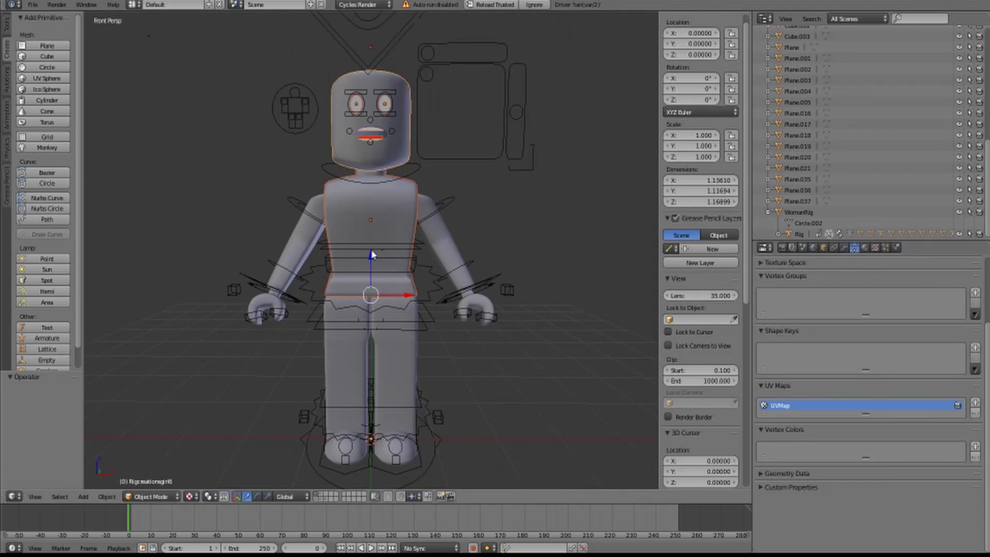
Box-select the character's head meshes
{"action": "key", "text": "b"}
{"action": "key", "text": "Escape"}
{"action": "key", "text": "b"}
{"action": "left_click_drag", "start_coordinate": [452, 332], "coordinate": [264, 208]}
Delete the selected head meshes, make the body active and enlarge the top area
{"action": "key", "text": "x"}
{"action": "left_click", "coordinate": [403, 284]}
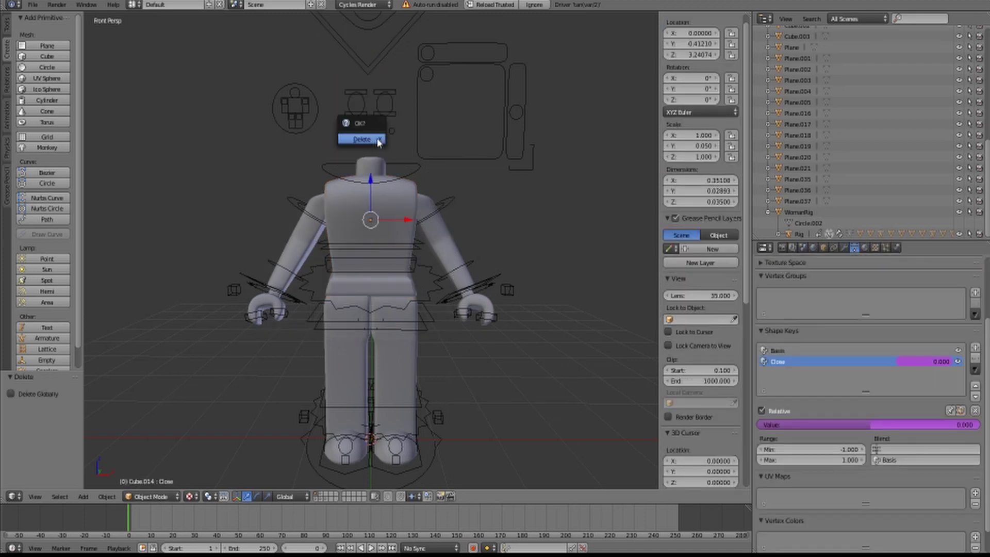
{"action": "key", "text": "shift+f"}
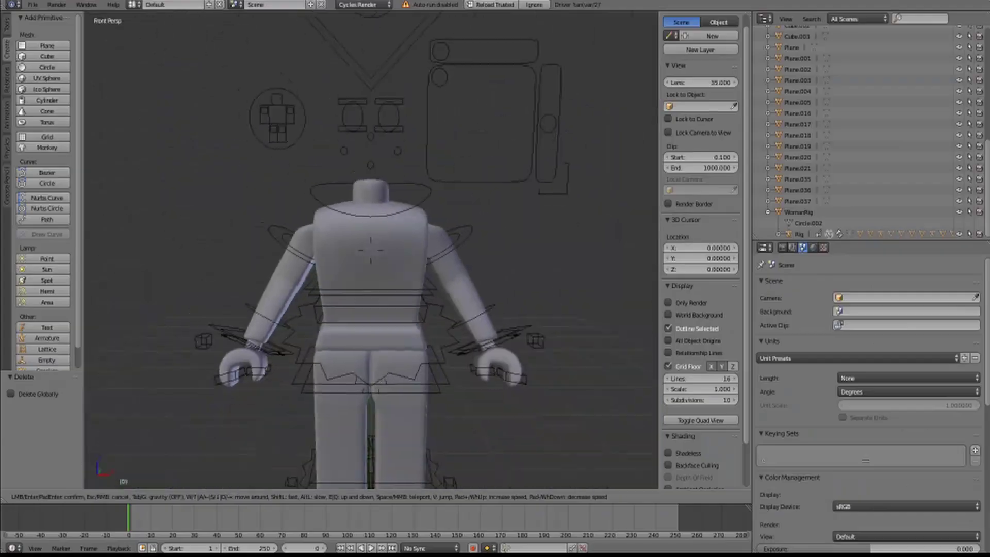
{"action": "key", "text": "s"}
{"action": "left_click", "coordinate": [380, 277]}
{"action": "right_click", "coordinate": [380, 275]}
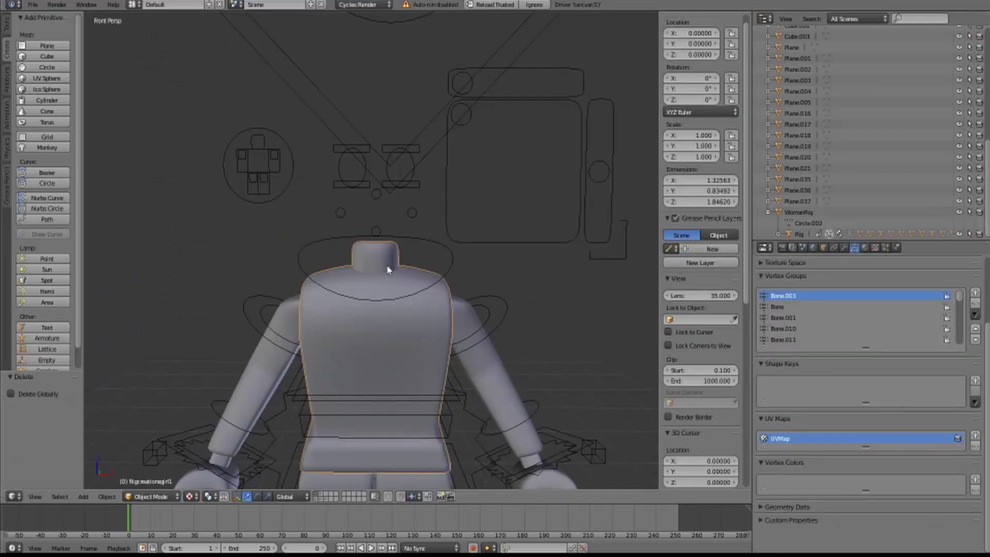
{"action": "scroll", "coordinate": [374, 384], "scroll_direction": "down", "scroll_amount": 4}
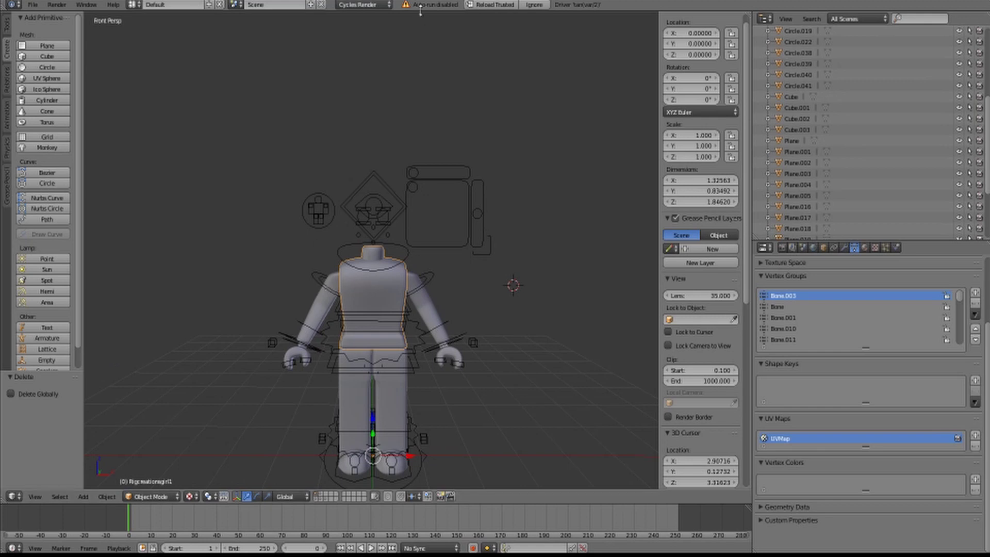
{"action": "left_click_drag", "start_coordinate": [420, 11], "coordinate": [419, 149]}
Turn the top area into the Node Editor and show the torso's material nodes
{"action": "left_click", "coordinate": [17, 153]}
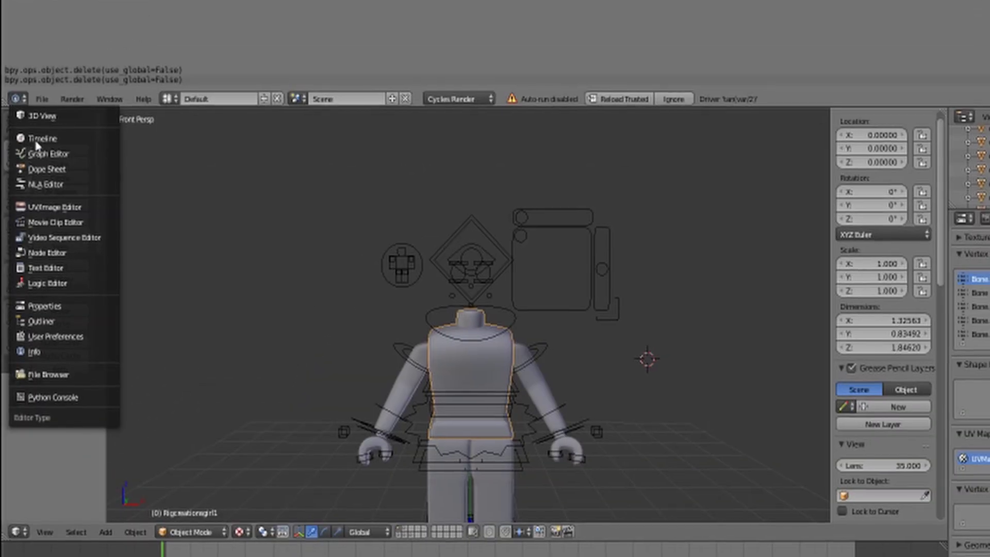
{"action": "left_click", "coordinate": [47, 252]}
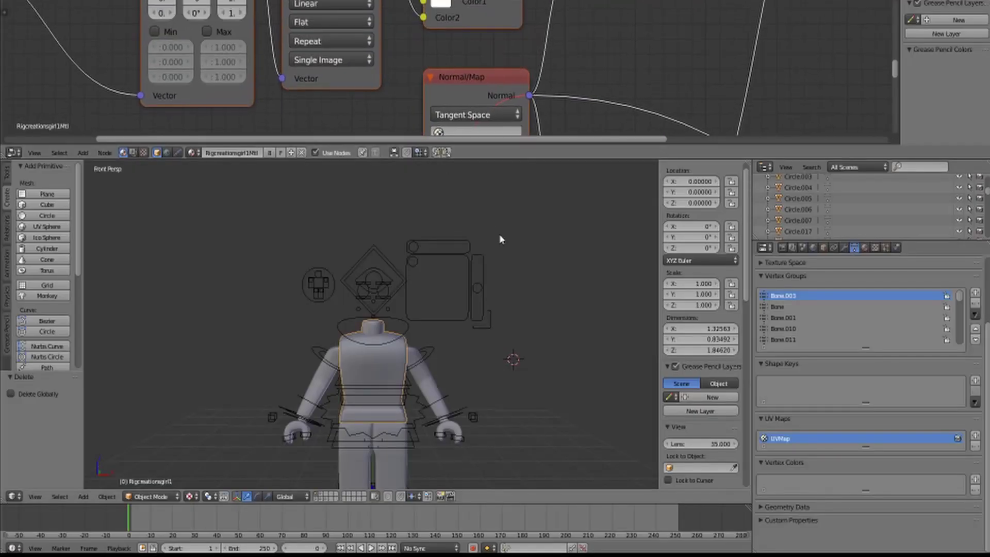
{"action": "right_click", "coordinate": [440, 370]}
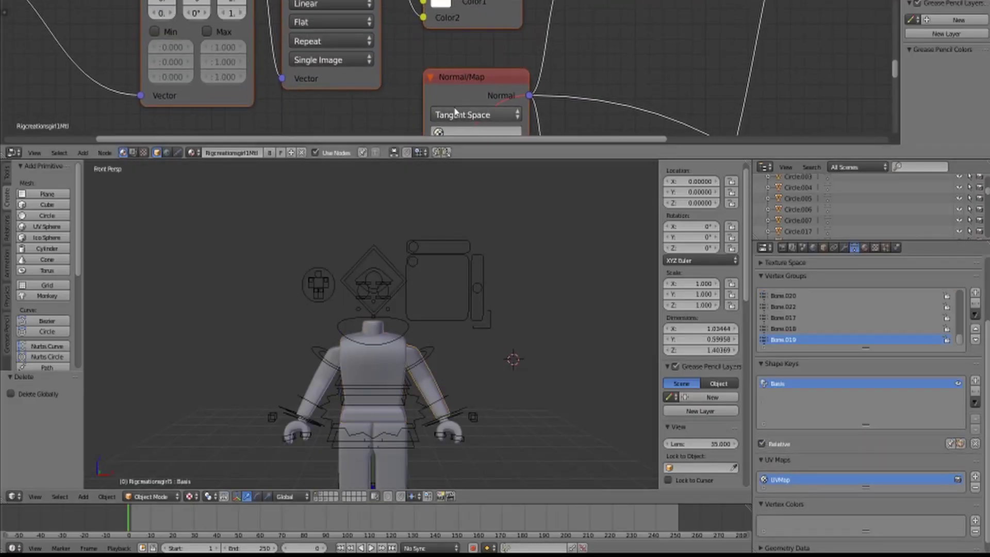
{"action": "right_click", "coordinate": [385, 363]}
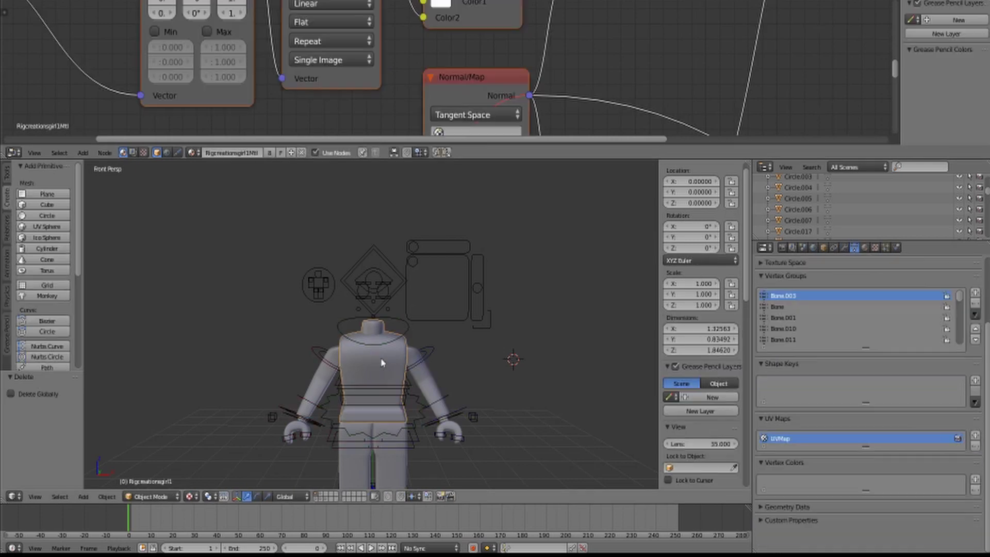
{"action": "middle_click_drag", "start_coordinate": [402, 62], "coordinate": [421, 93]}
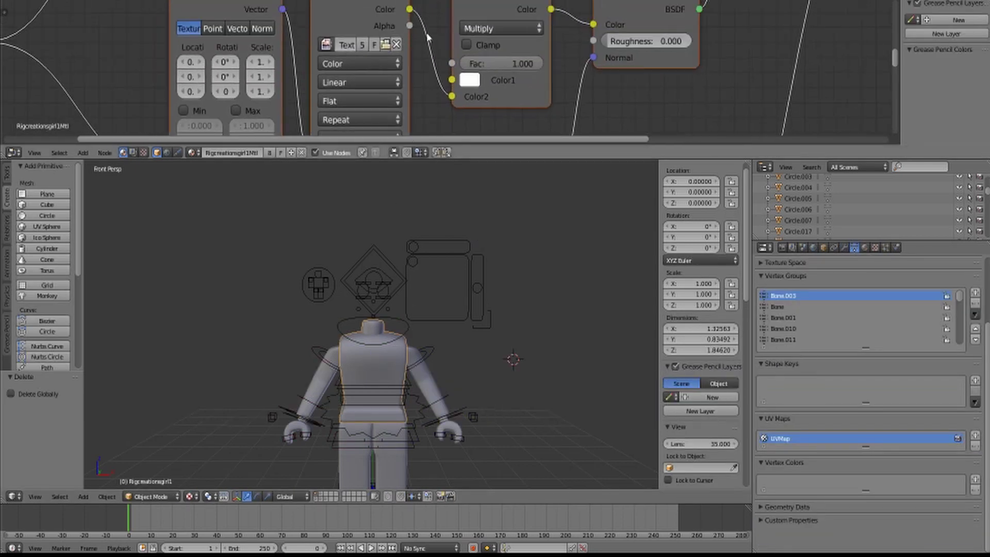
{"action": "middle_click_drag", "start_coordinate": [421, 47], "coordinate": [443, 90]}
{"action": "scroll", "coordinate": [443, 90], "scroll_direction": "down", "scroll_amount": 2}
{"action": "scroll", "coordinate": [423, 46], "scroll_direction": "up", "scroll_amount": 1}
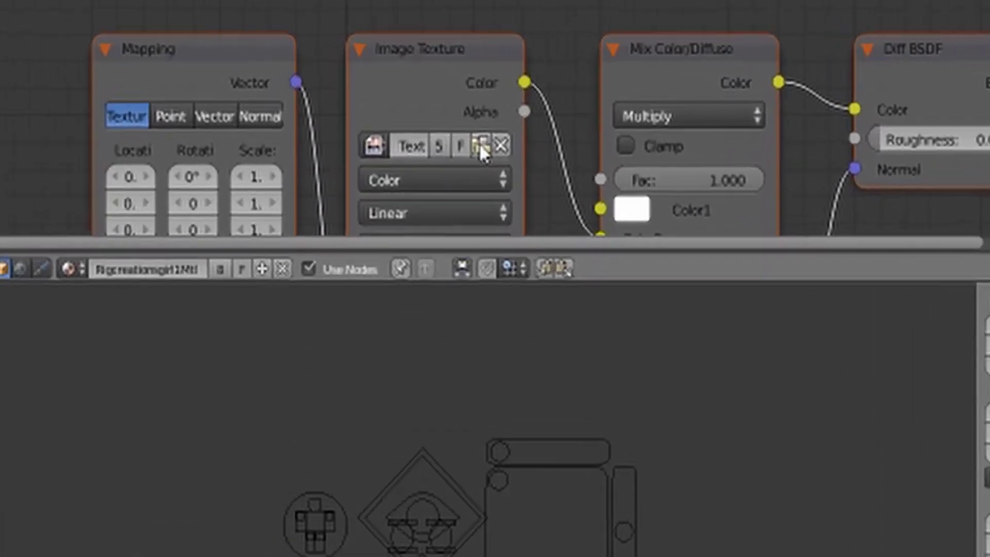
Load the MirindaMoh texture PNG from Tutorial\Tutorial into the Image Texture node
{"action": "left_click", "coordinate": [403, 89]}
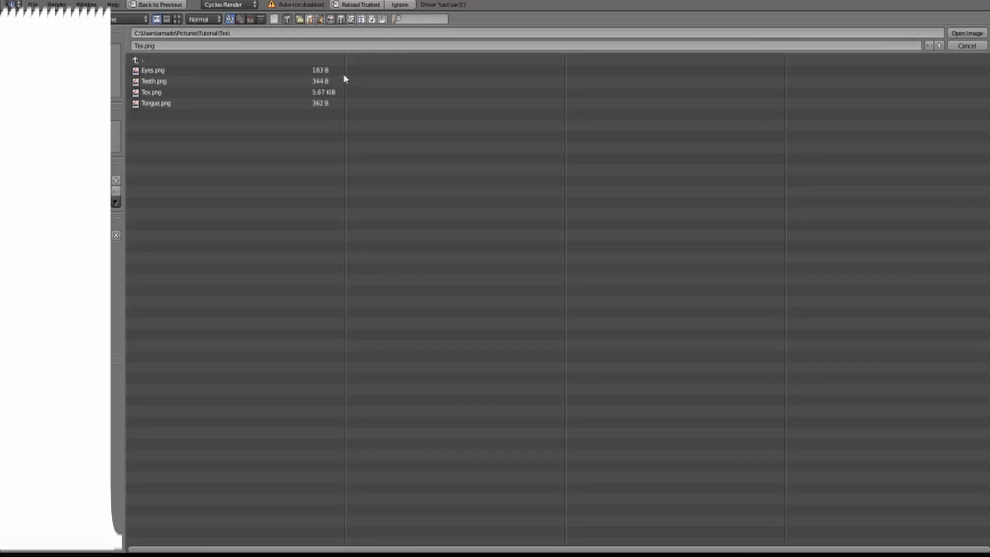
{"action": "left_click", "coordinate": [147, 60]}
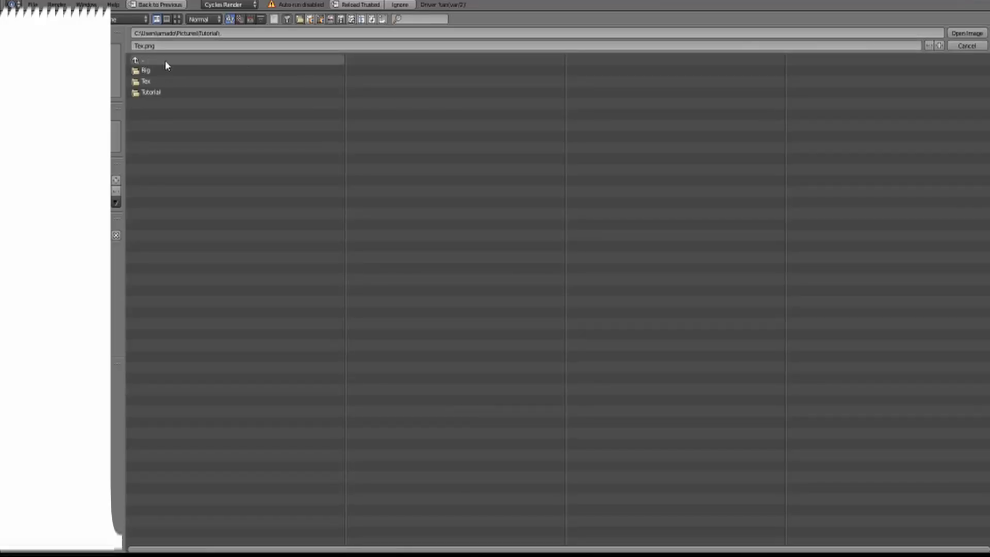
{"action": "left_click", "coordinate": [184, 94]}
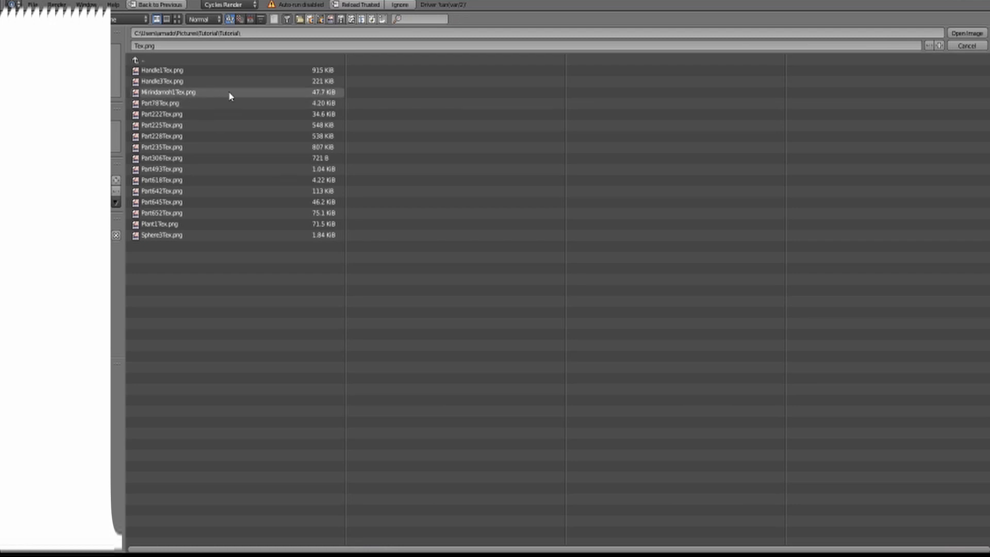
{"action": "double_click", "coordinate": [152, 93]}
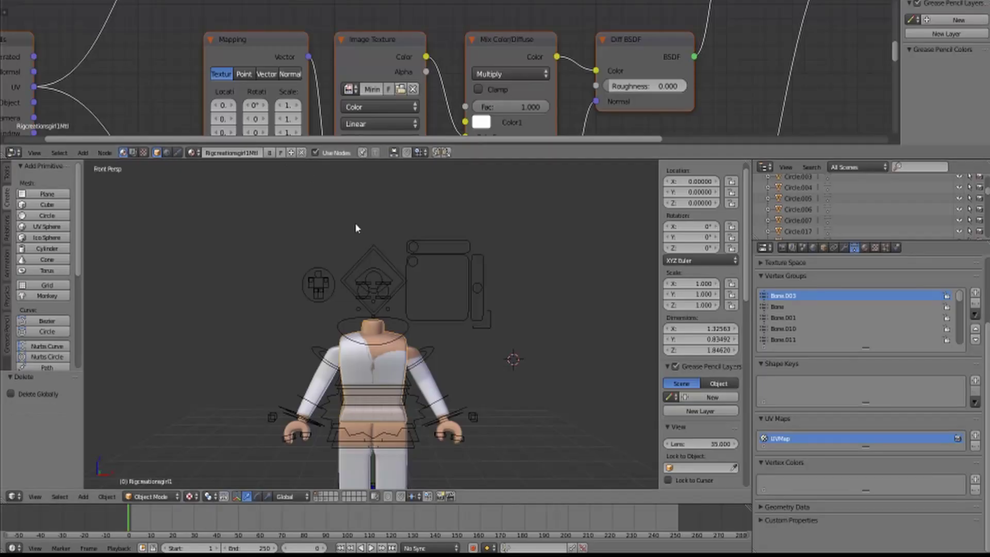
{"action": "scroll", "coordinate": [391, 329], "scroll_direction": "up", "scroll_amount": 5}
{"action": "key", "text": "shift+f"}
{"action": "key", "text": "s"}
{"action": "key", "text": "Return"}
Collapse the node editor, switch the top area to Info and hide the tool shelf
{"action": "left_click_drag", "start_coordinate": [31, 159], "coordinate": [18, 4]}
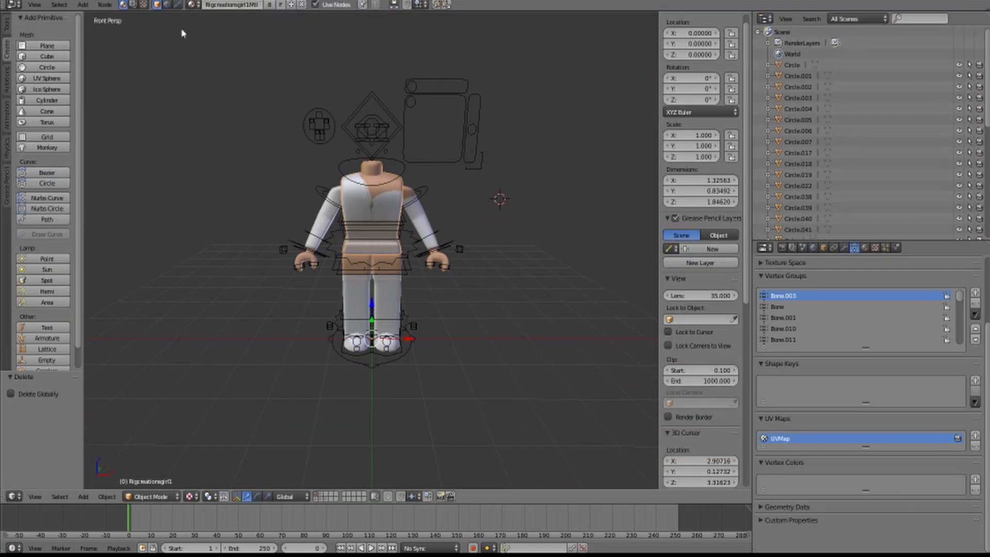
{"action": "left_click", "coordinate": [18, 4]}
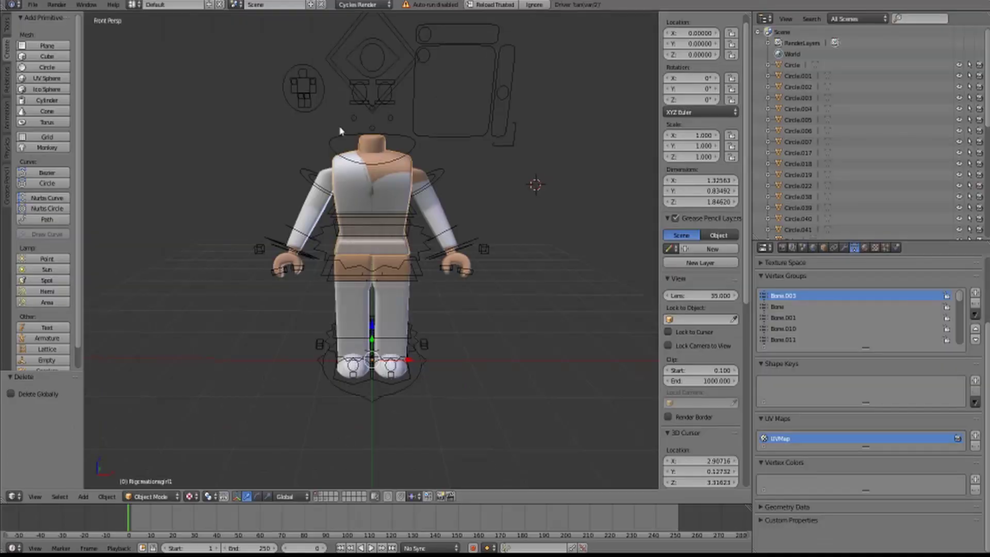
{"action": "scroll", "coordinate": [519, 338], "scroll_direction": "up", "scroll_amount": 2}
{"action": "key", "text": "t"}
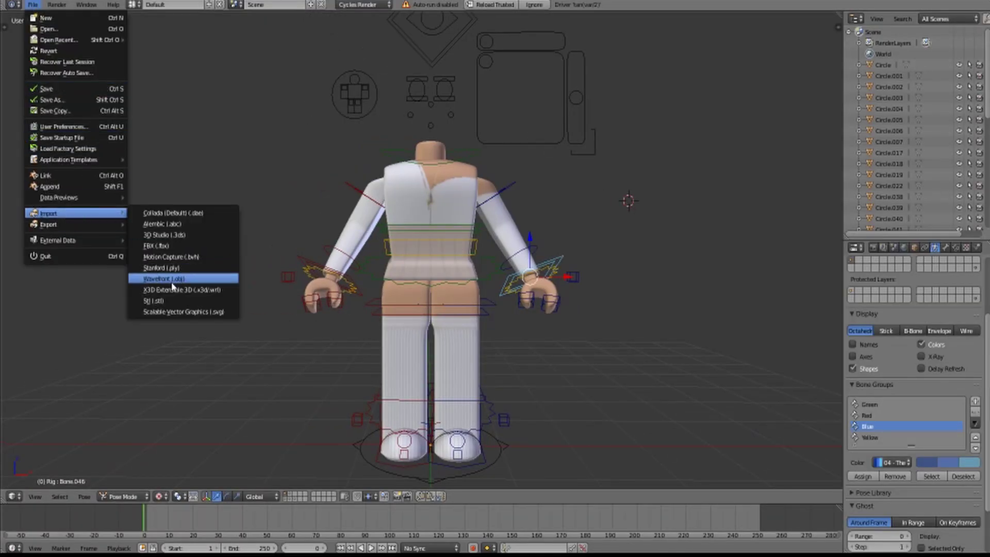
Import the Wavefront OBJ file Tutorial.obj into the scene
{"action": "left_click", "coordinate": [170, 277]}
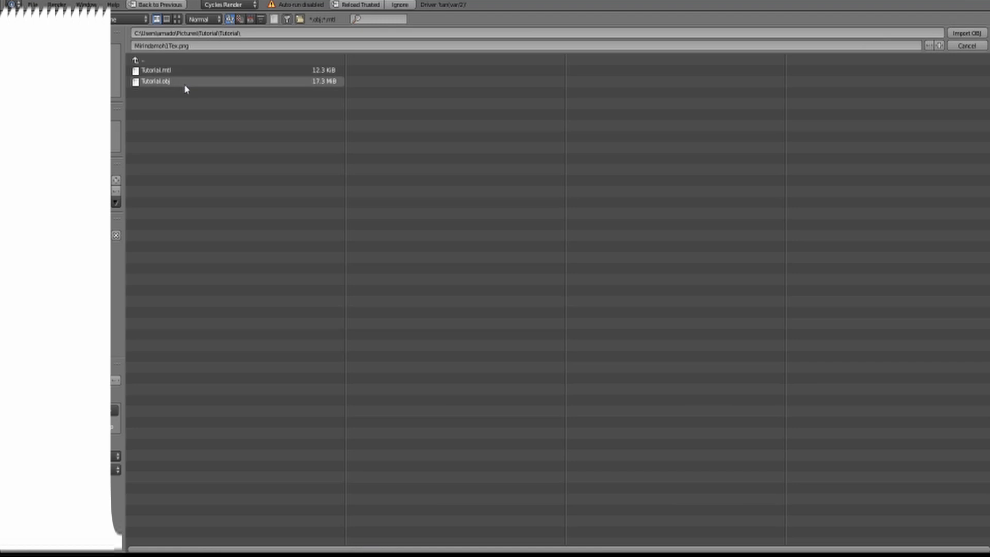
{"action": "left_click", "coordinate": [211, 81]}
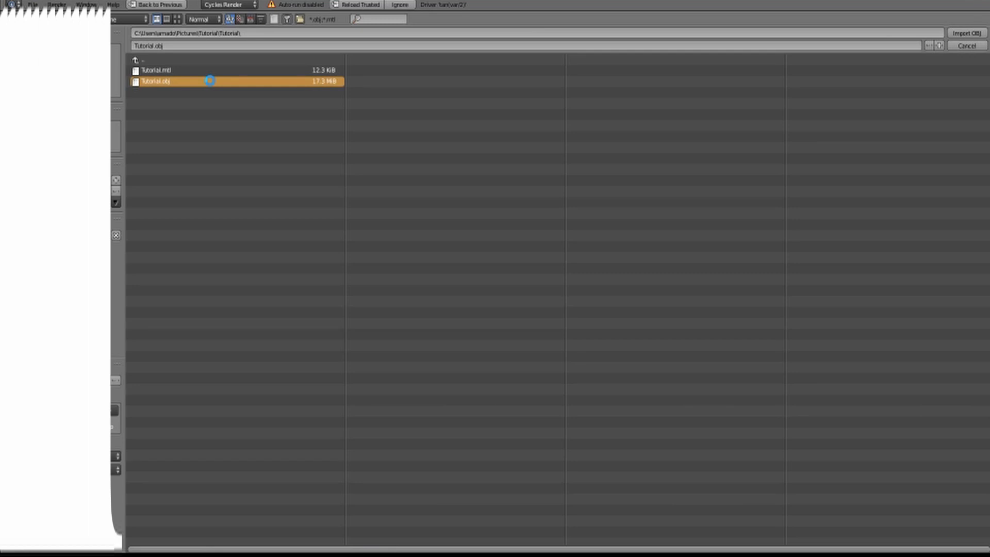
{"action": "double_click", "coordinate": [211, 80]}
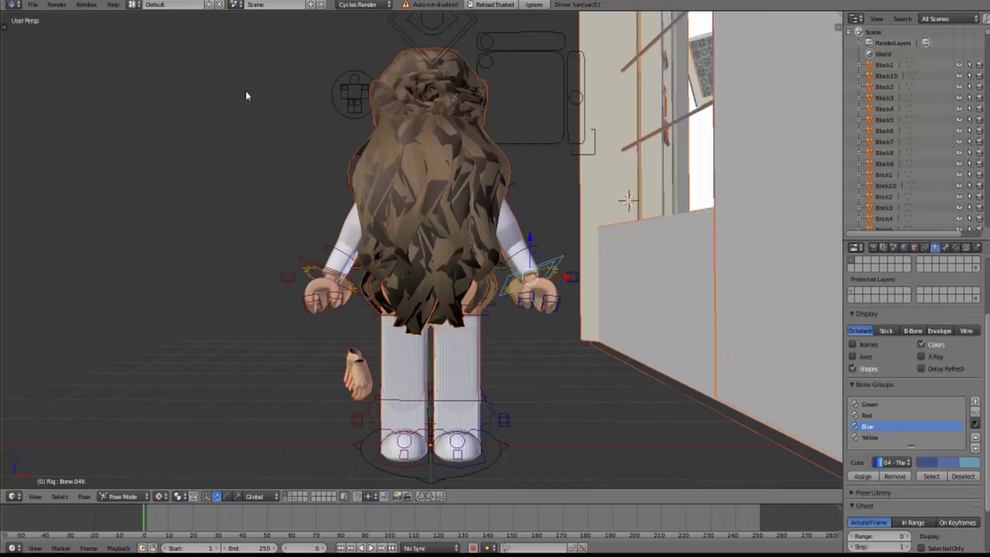
Walk the view around the imported character, from her side and front back to the whole room
{"action": "key", "text": "shift+f"}
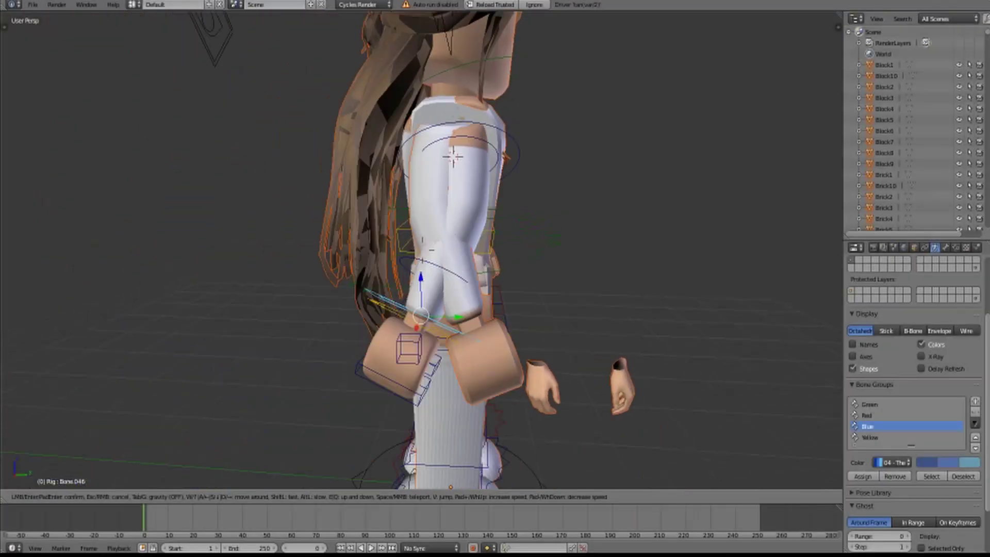
{"action": "key", "text": "Return"}
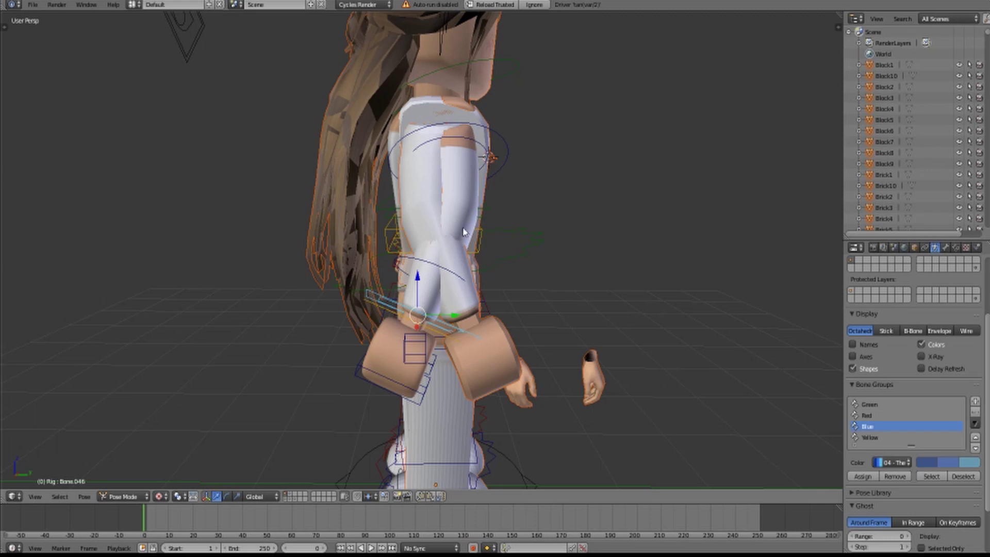
{"action": "key", "text": "shift+f"}
{"action": "key", "text": "Return"}
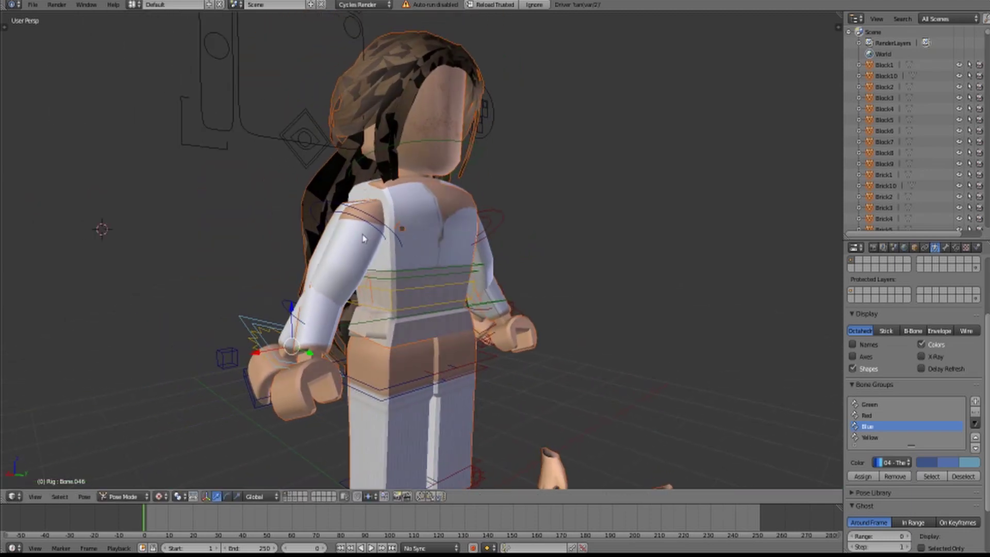
{"action": "key", "text": "shift+f"}
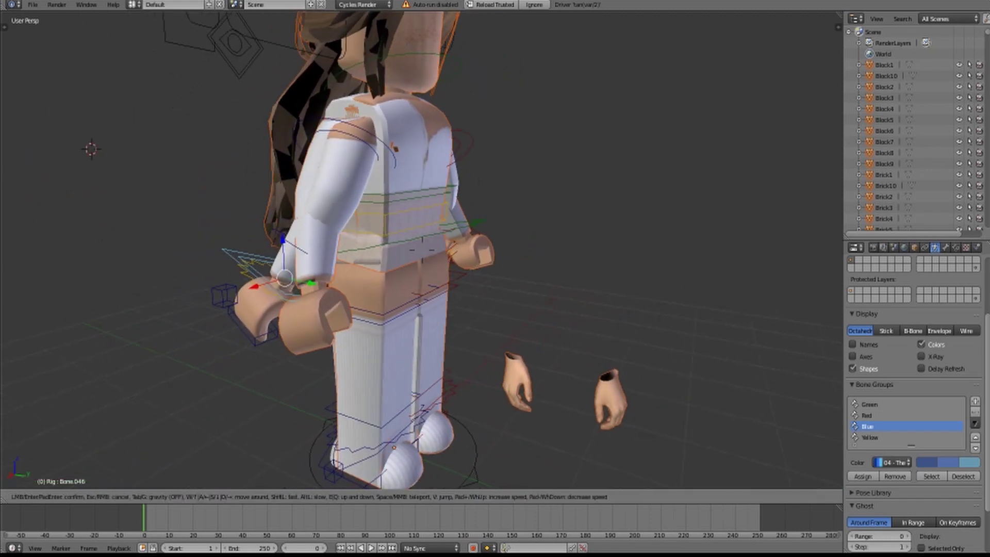
{"action": "key", "text": "s"}
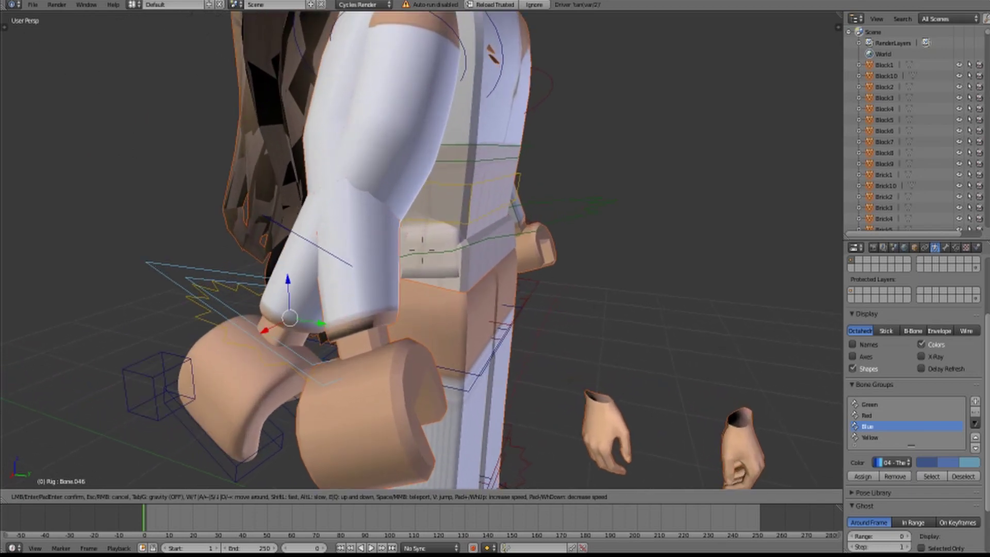
{"action": "key", "text": "Return"}
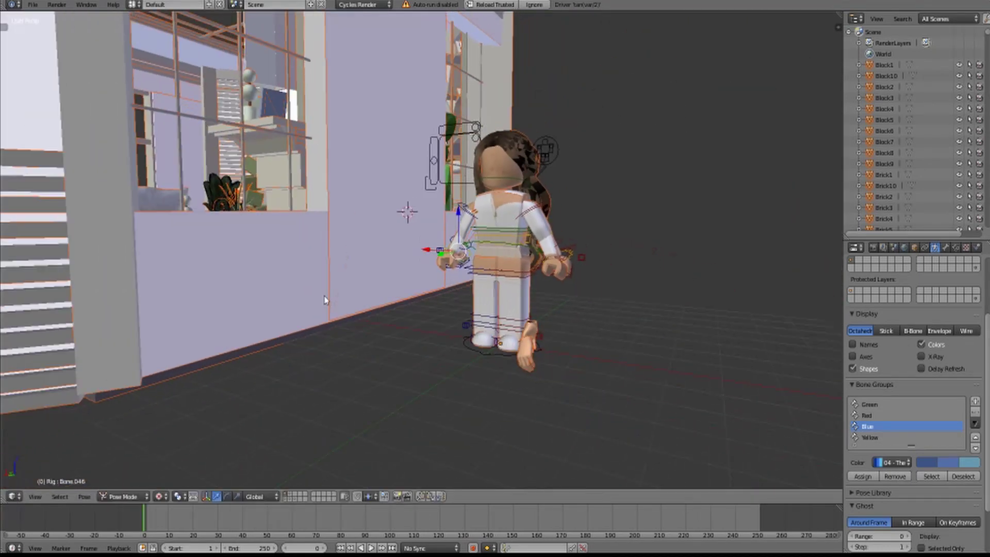
Switch to Object Mode and move the imported objects' origins to the 3D cursor
{"action": "left_click", "coordinate": [122, 496]}
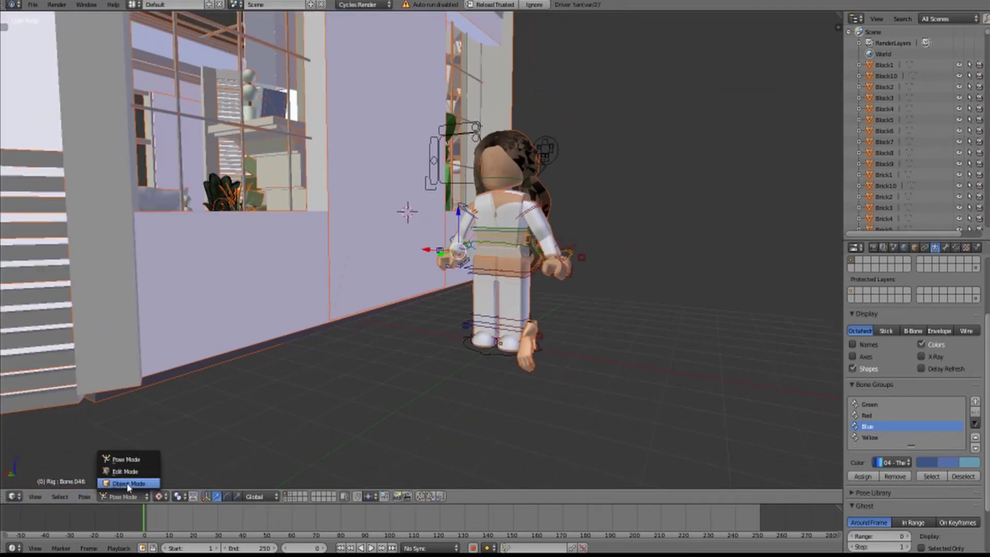
{"action": "left_click", "coordinate": [128, 485]}
{"action": "left_click", "coordinate": [107, 497]}
{"action": "mouse_move", "coordinate": [147, 446]}
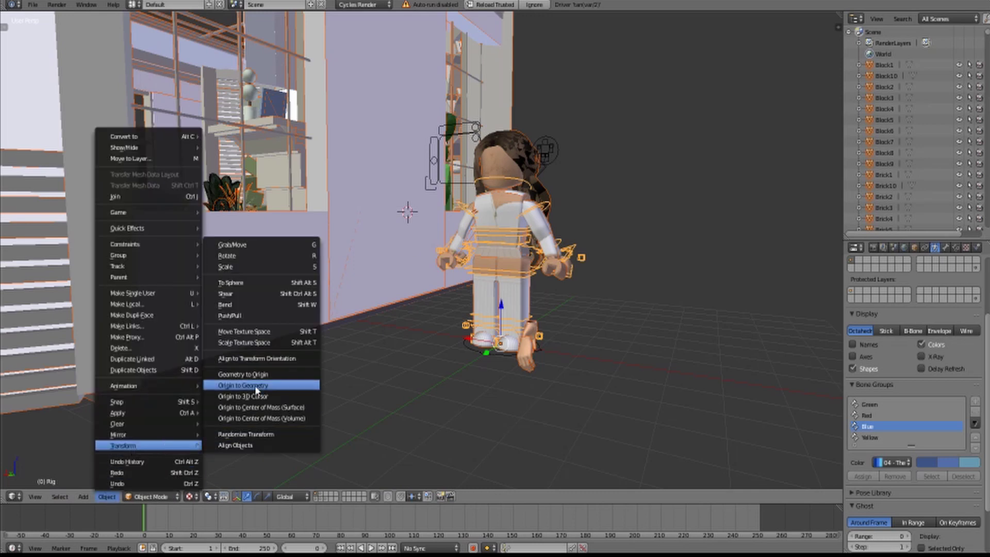
{"action": "left_click", "coordinate": [256, 396]}
Select the extra arm, torso, hip and leg pieces of the character and remove them
{"action": "key", "text": "shift+f"}
{"action": "key", "text": "w"}
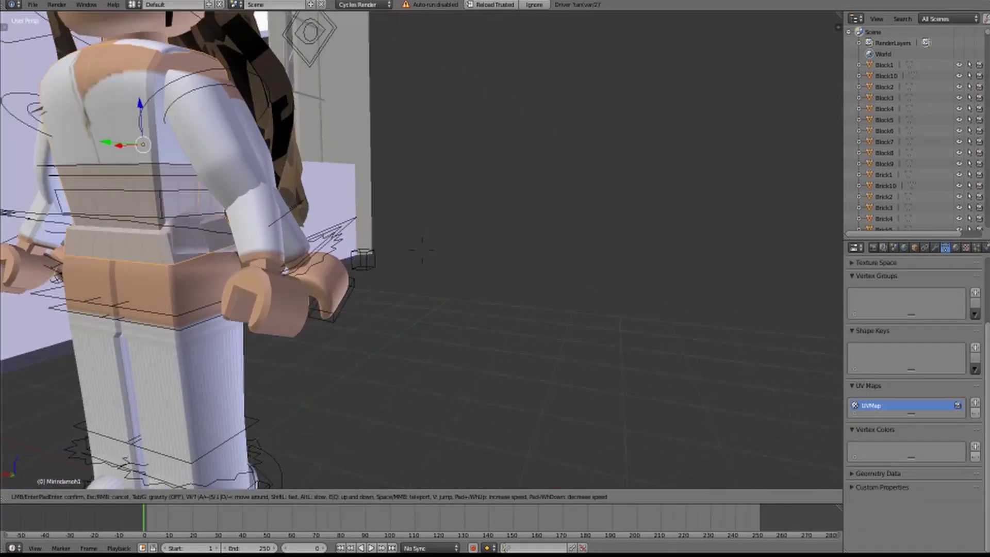
{"action": "left_click", "coordinate": [423, 256]}
{"action": "right_click", "coordinate": [397, 269]}
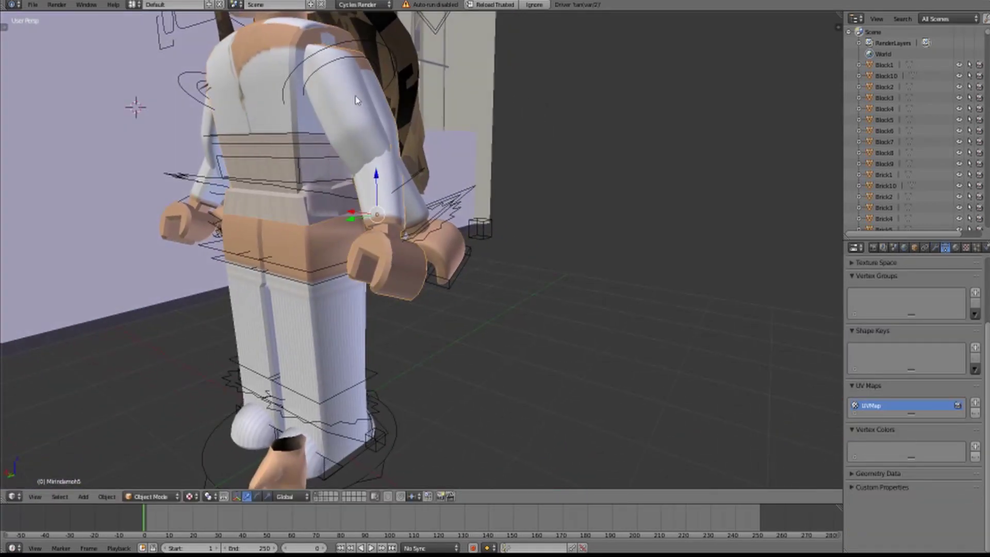
{"action": "right_click", "coordinate": [291, 216]}
{"action": "right_click", "coordinate": [298, 258]}
{"action": "right_click", "coordinate": [242, 240]}
{"action": "right_click", "coordinate": [180, 223]}
{"action": "key", "text": "h"}
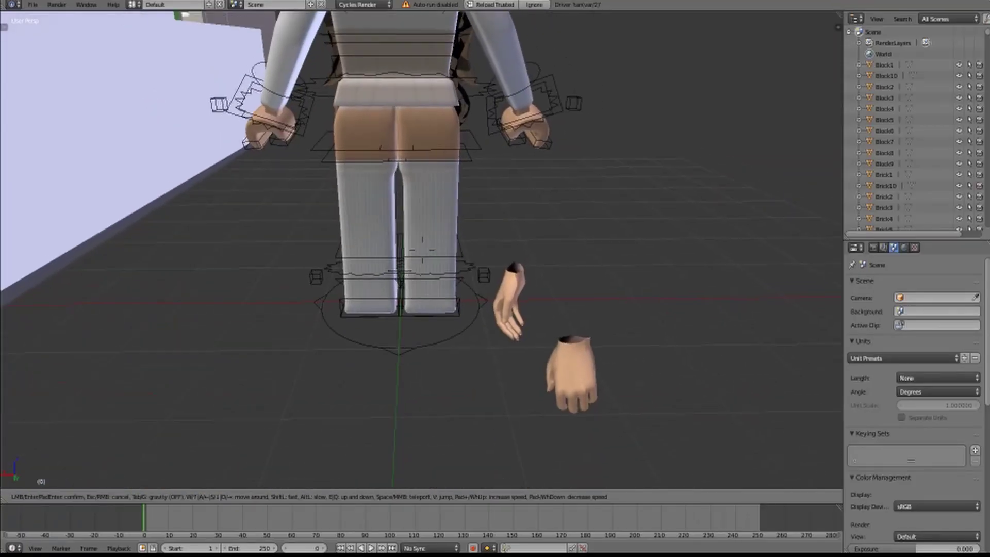
{"action": "key", "text": "s"}
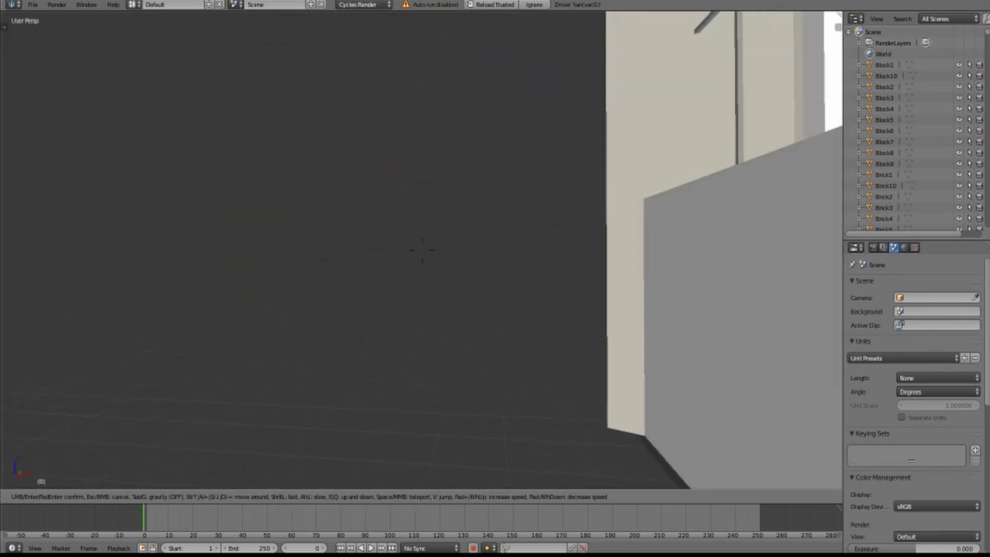
{"action": "key", "text": "w"}
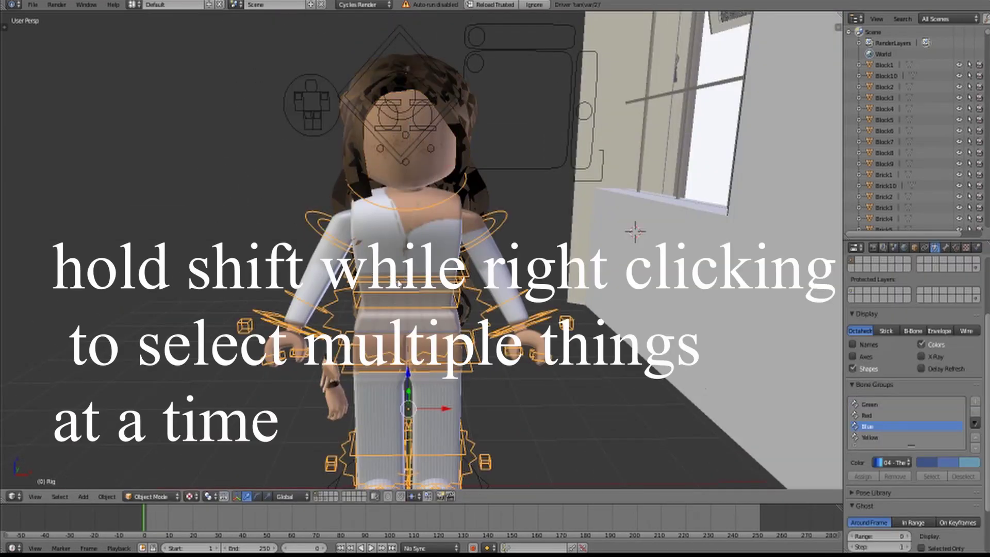
{"action": "key", "text": "ctrl+Tab"}
{"action": "right_click", "coordinate": [457, 96]}
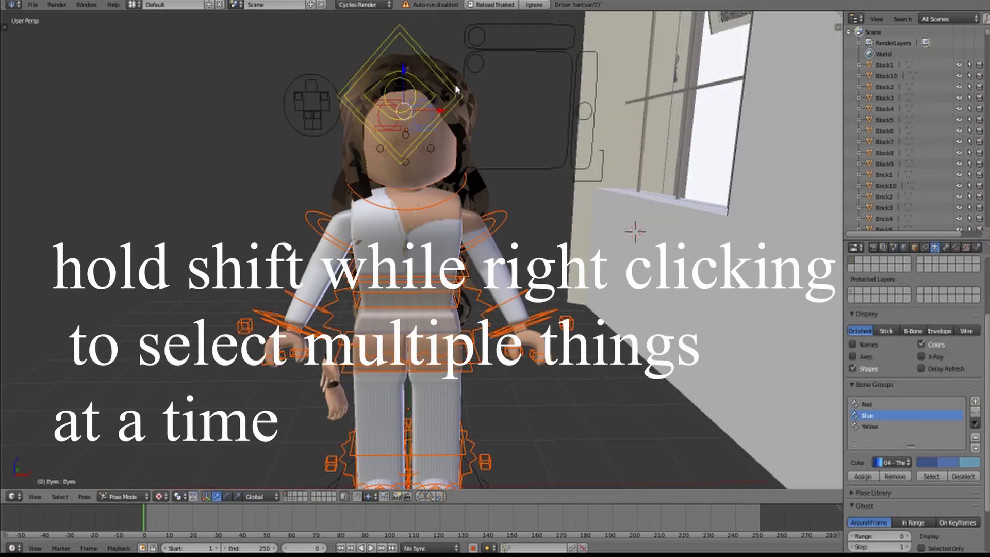
{"action": "middle_click_drag", "start_coordinate": [458, 92], "coordinate": [419, 248]}
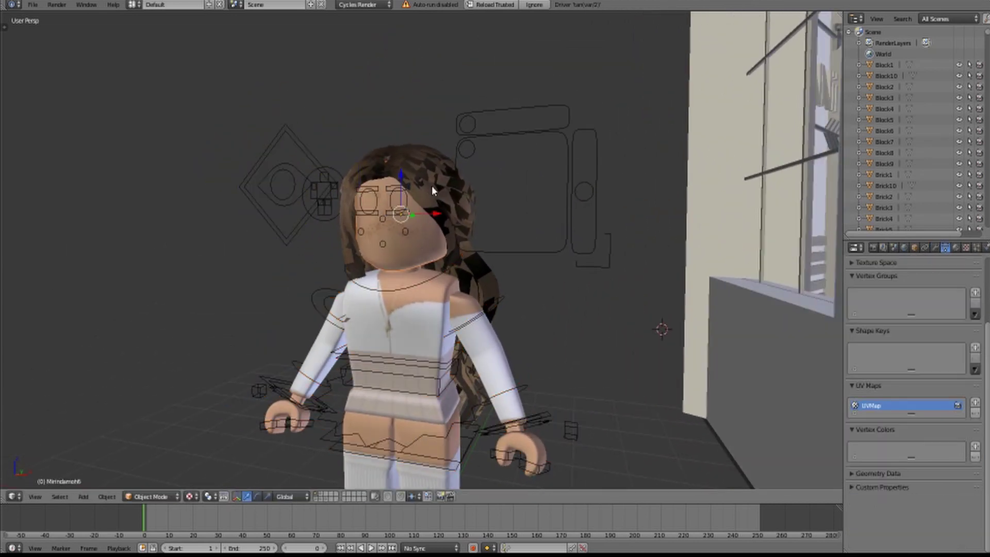
{"action": "right_click", "coordinate": [414, 372]}
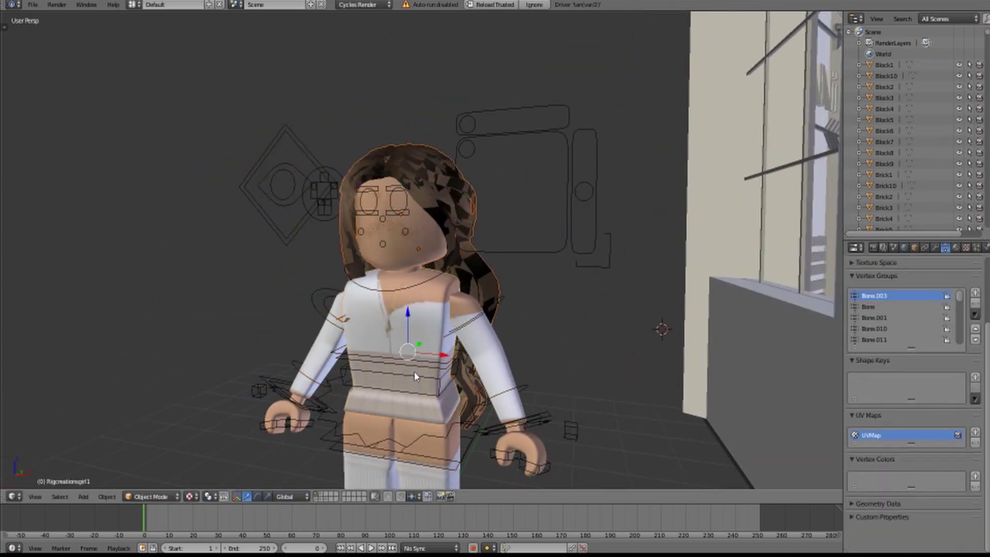
Select the character's rig, then its Handle1 mesh, inside the living room
{"action": "right_click", "coordinate": [444, 372]}
{"action": "scroll", "coordinate": [433, 356], "scroll_direction": "down", "scroll_amount": 3}
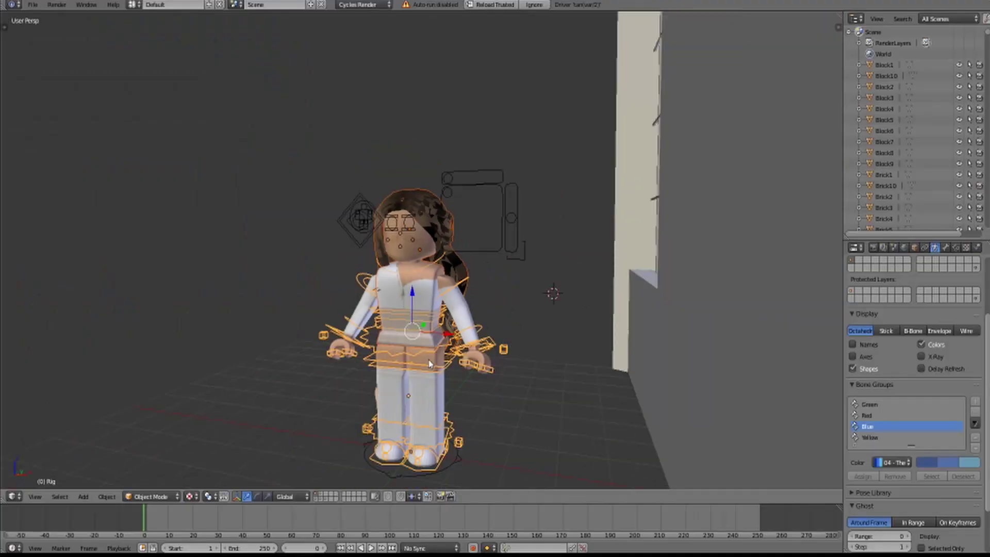
{"action": "key", "text": "shift+f"}
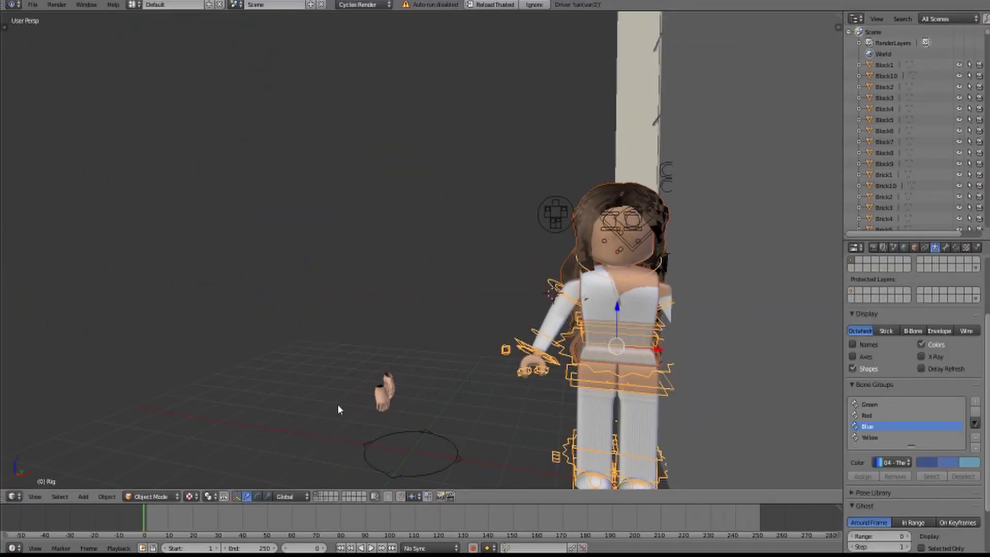
{"action": "key", "text": "w"}
{"action": "key", "text": "Return"}
{"action": "right_click", "coordinate": [601, 170]}
{"action": "key", "text": "ctrl+Tab"}
{"action": "right_click", "coordinate": [603, 170]}
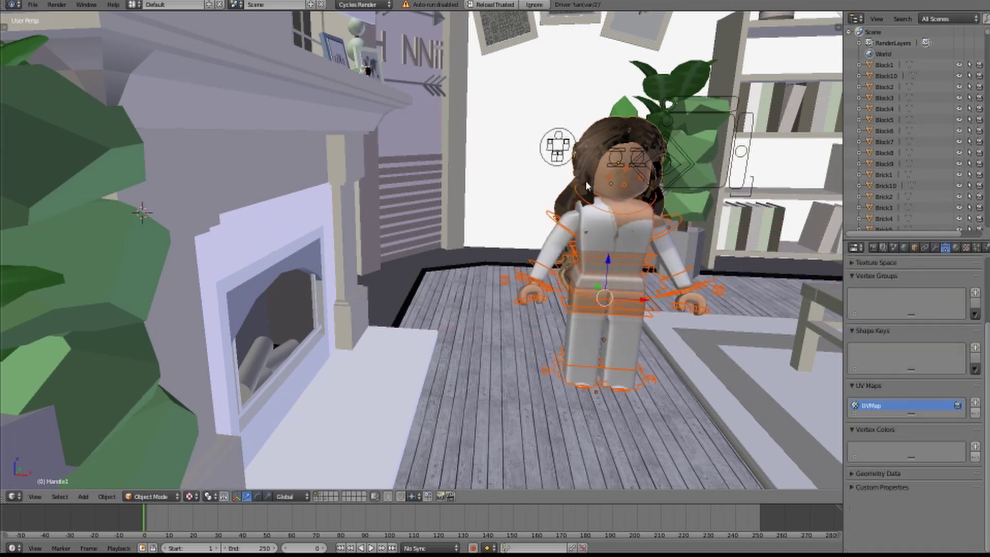
Rotate the character around its vertical axis so the sofa sits behind her
{"action": "key", "text": "shift+f"}
{"action": "key", "text": "s"}
{"action": "key", "text": "Return"}
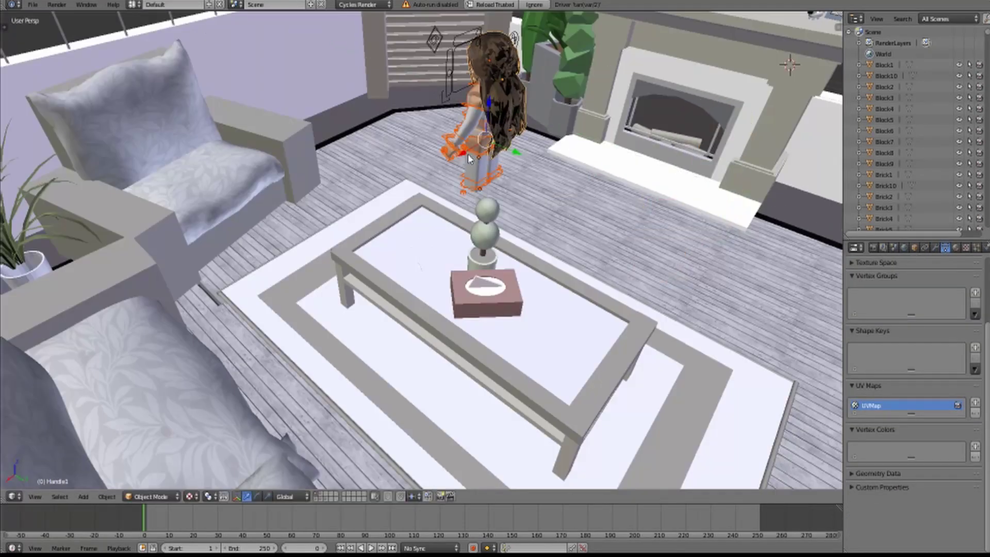
{"action": "key", "text": "shift+f"}
{"action": "key", "text": "w"}
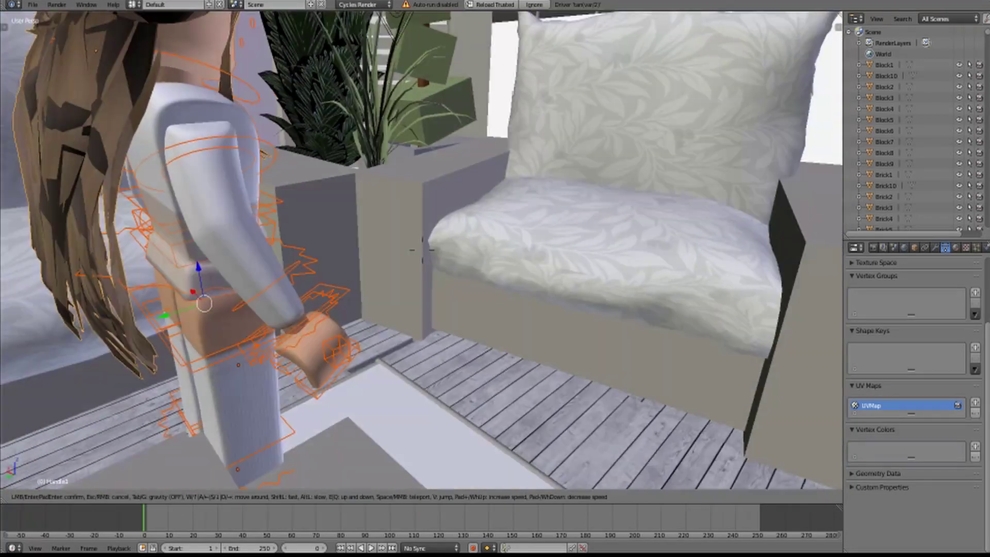
{"action": "key", "text": "s"}
{"action": "mouse_move", "coordinate": [393, 264]}
{"action": "left_mouse_down"}
{"action": "mouse_move", "coordinate": [291, 159]}
{"action": "mouse_move", "coordinate": [187, 154]}
{"action": "left_mouse_up"}
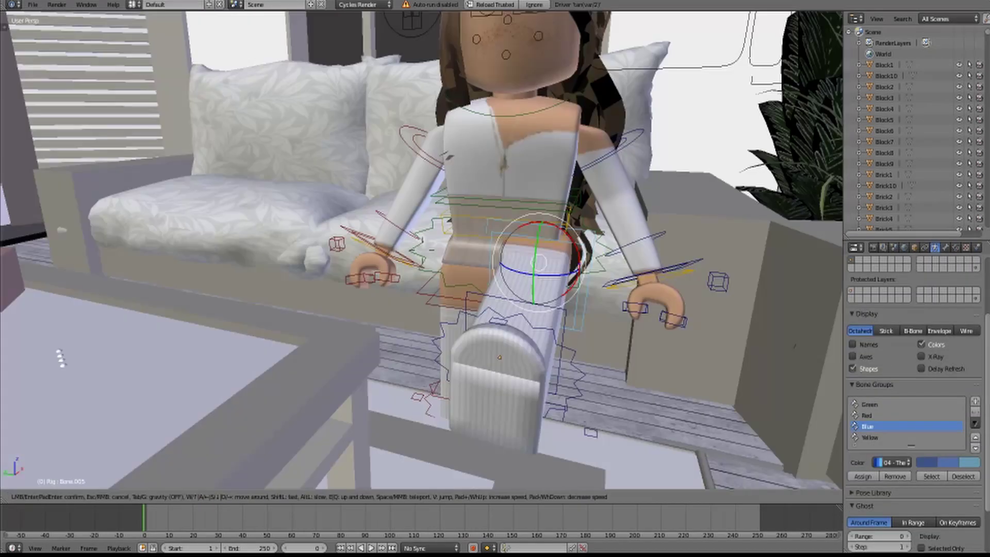
{"action": "middle_click_drag", "start_coordinate": [531, 244], "coordinate": [339, 287]}
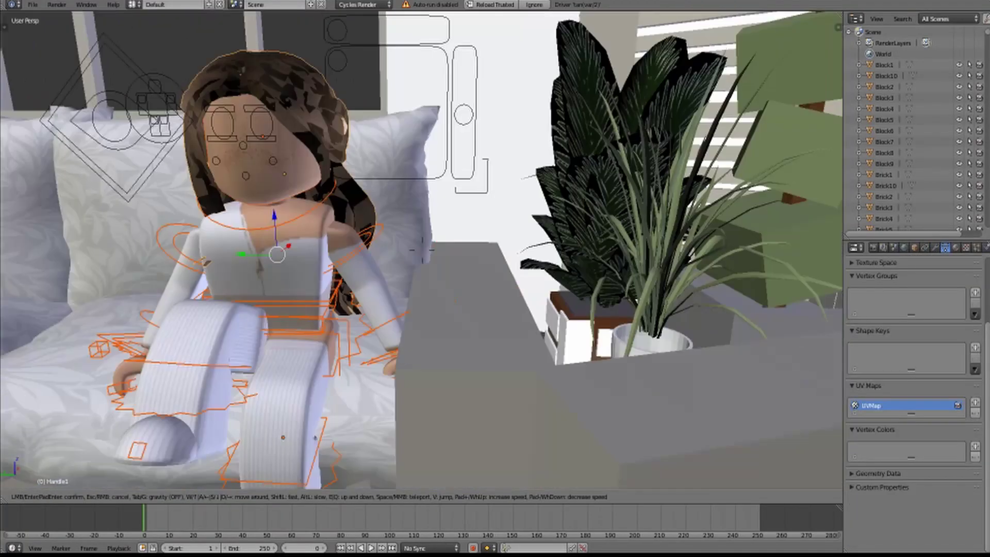
{"action": "key", "text": "shift+f"}
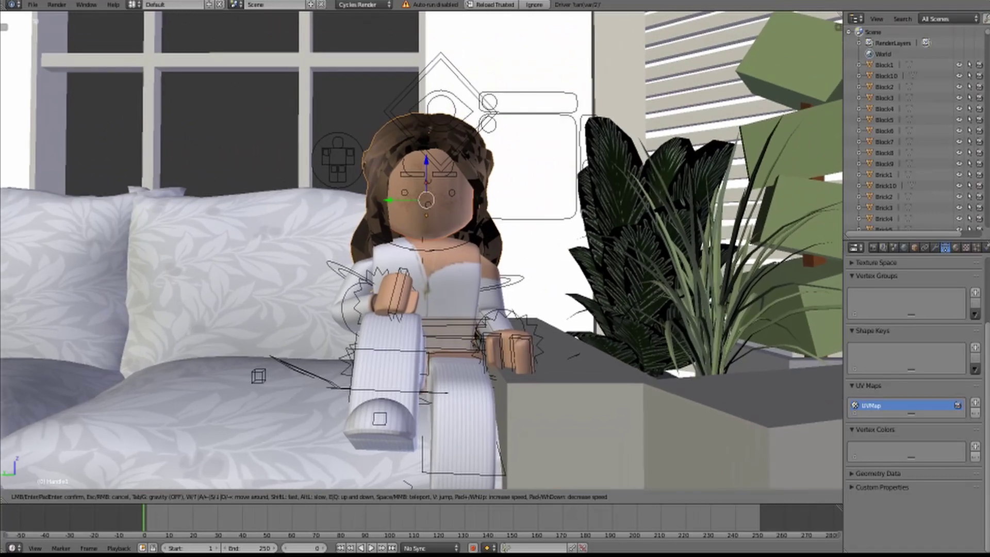
Return the rig to Object Mode and delete the blocky hand on her right
{"action": "left_click", "coordinate": [424, 265]}
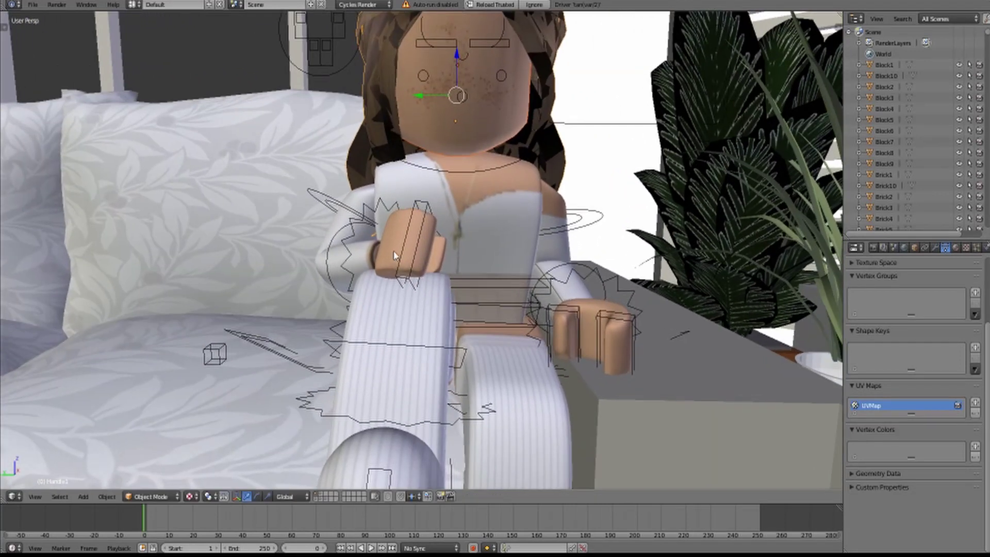
{"action": "left_click", "coordinate": [157, 497]}
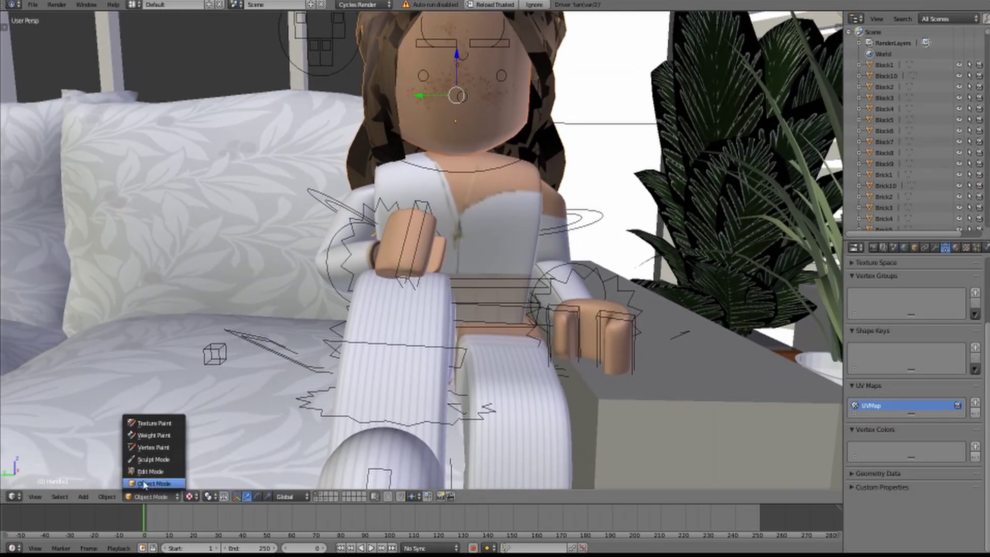
{"action": "left_click", "coordinate": [144, 485]}
{"action": "right_click", "coordinate": [392, 250]}
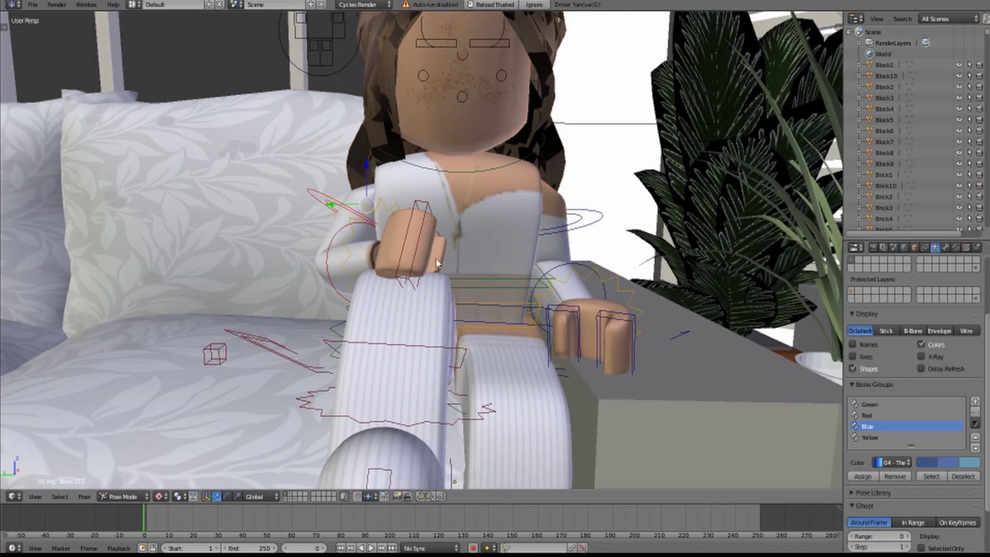
{"action": "left_click", "coordinate": [130, 496]}
{"action": "left_click", "coordinate": [147, 466]}
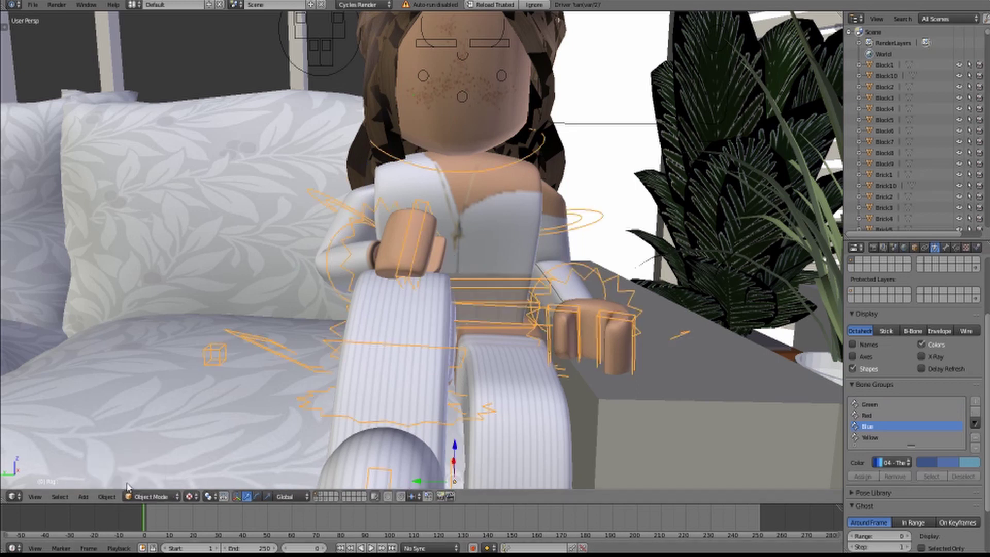
{"action": "right_click", "coordinate": [418, 249]}
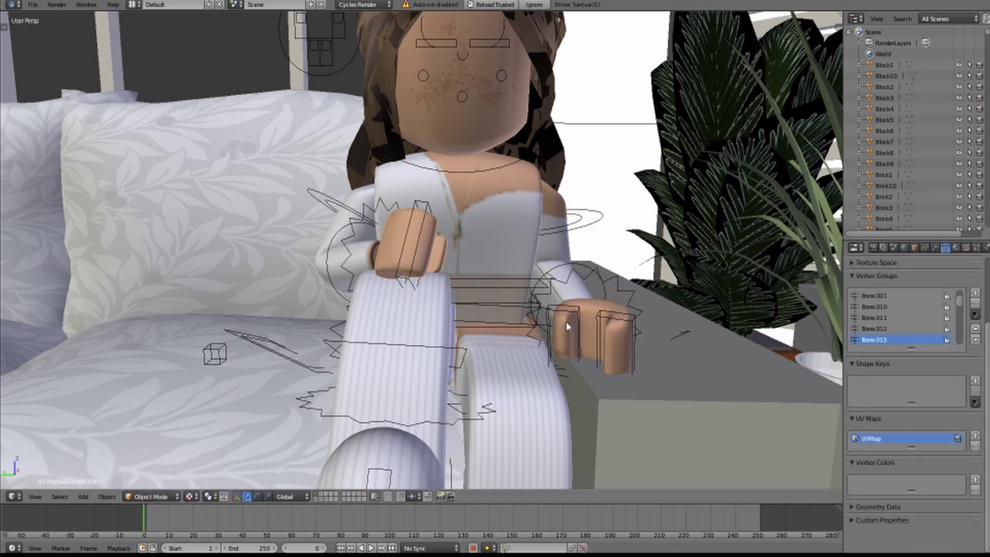
{"action": "right_click", "coordinate": [617, 358]}
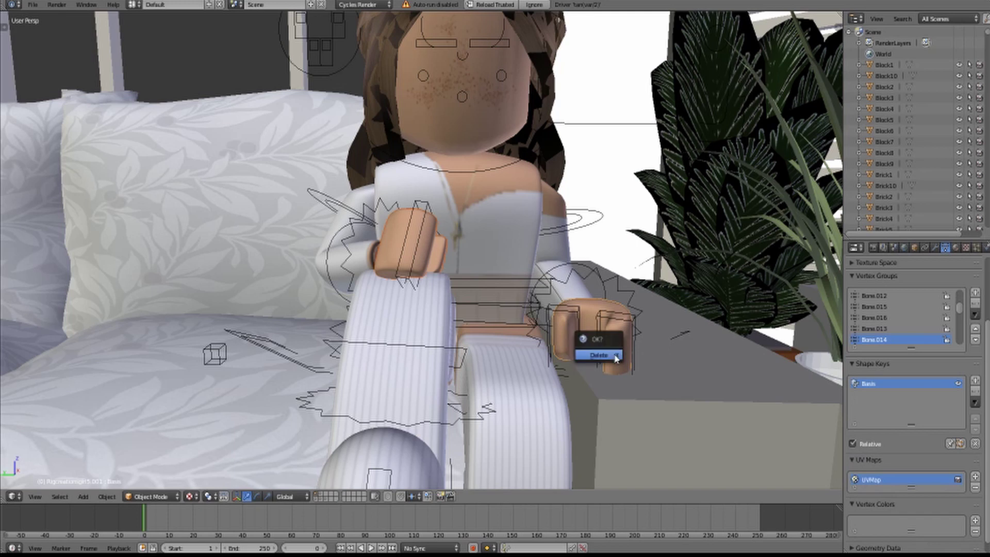
{"action": "left_click", "coordinate": [616, 355]}
Select a loose detailed hand and move it onto the seated girl's knee
{"action": "key", "text": "shift+f"}
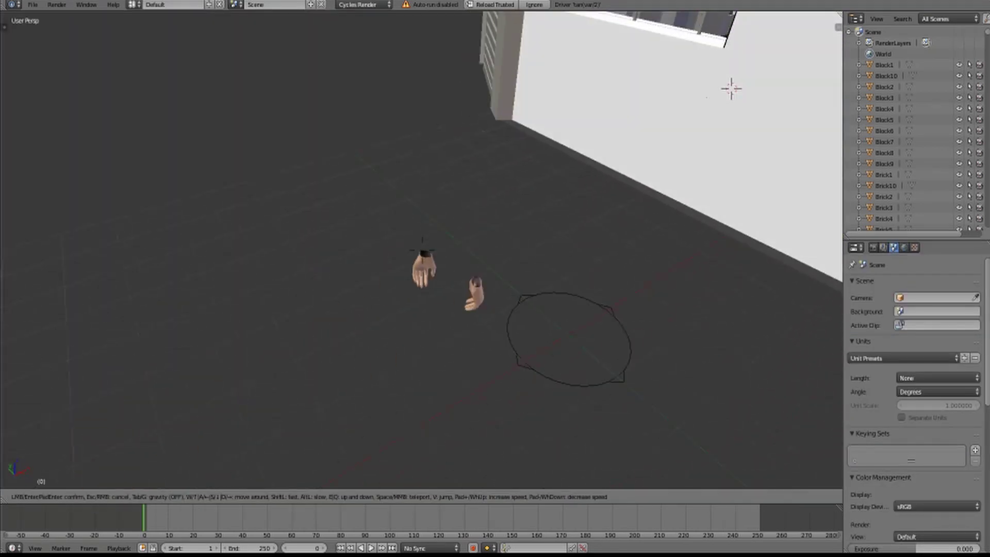
{"action": "left_click", "coordinate": [498, 323]}
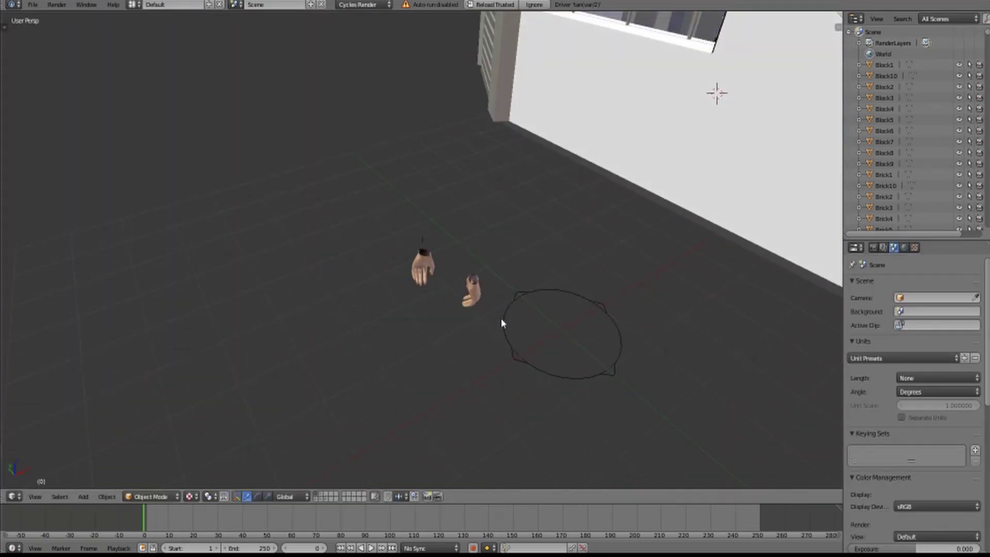
{"action": "right_click", "coordinate": [475, 302]}
{"action": "key", "text": "shift+f"}
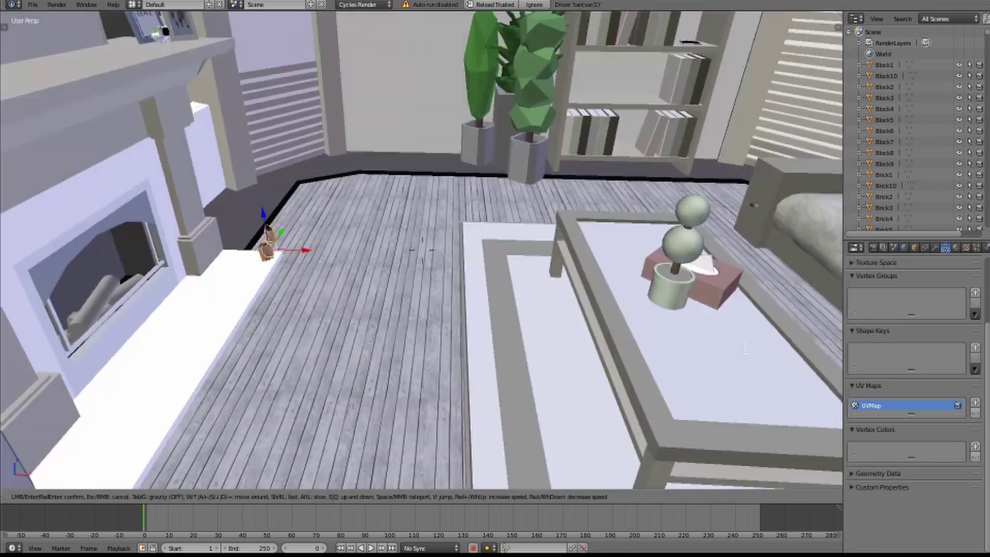
{"action": "left_click", "coordinate": [631, 265]}
{"action": "key", "text": "shift+f"}
{"action": "key", "text": "shift+f"}
{"action": "left_click", "coordinate": [354, 286]}
{"action": "key", "text": "g"}
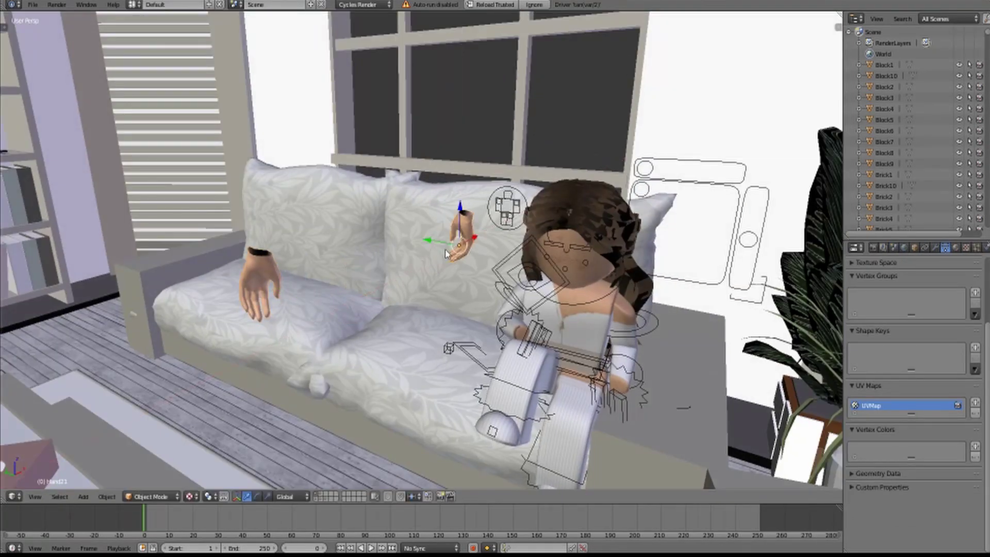
{"action": "key", "text": "z"}
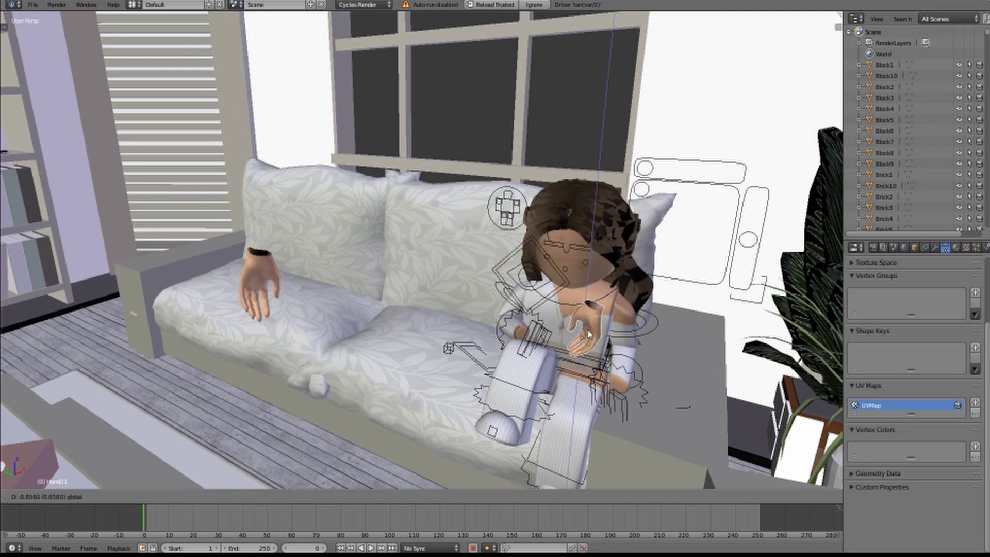
{"action": "left_click", "coordinate": [588, 383]}
{"action": "key", "text": "KP_Decimal"}
{"action": "key", "text": "g"}
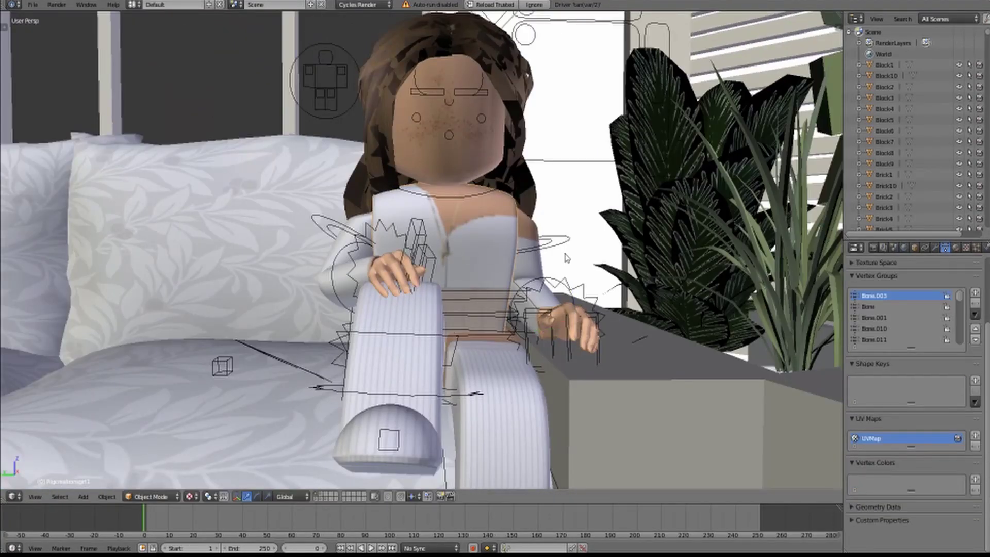
Add a new camera to the scene and look through it
{"action": "left_click", "coordinate": [35, 496]}
{"action": "left_click", "coordinate": [57, 466]}
{"action": "key", "text": "shift+a"}
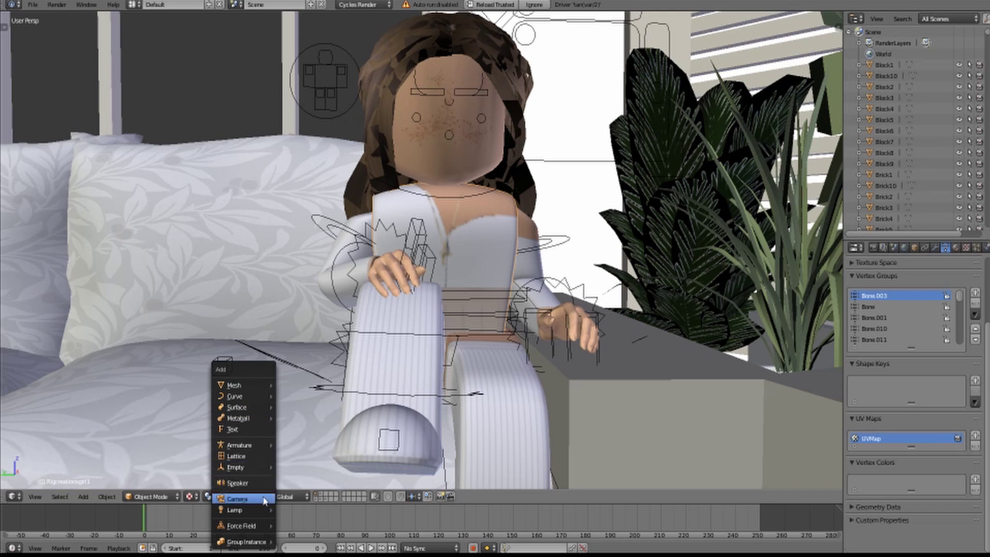
{"action": "left_click", "coordinate": [251, 504]}
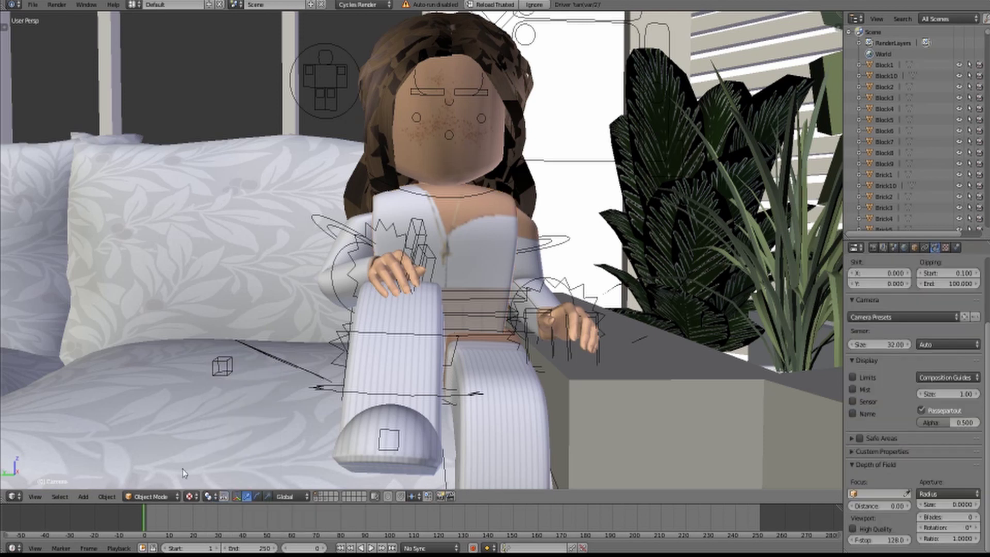
{"action": "key", "text": "KP_0"}
Make the view show the camera's shot and walk the camera toward the girl
{"action": "left_click", "coordinate": [34, 497]}
{"action": "left_click", "coordinate": [49, 456]}
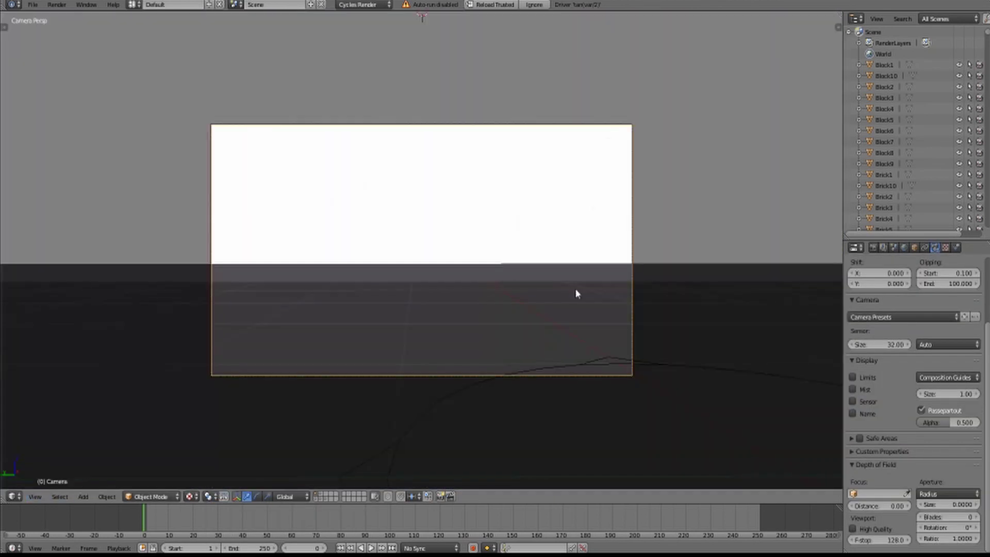
{"action": "key", "text": "shift+f"}
{"action": "key", "text": "w"}
Set the render resolution to 5000 × 5000 pixels
{"action": "key", "text": "Return"}
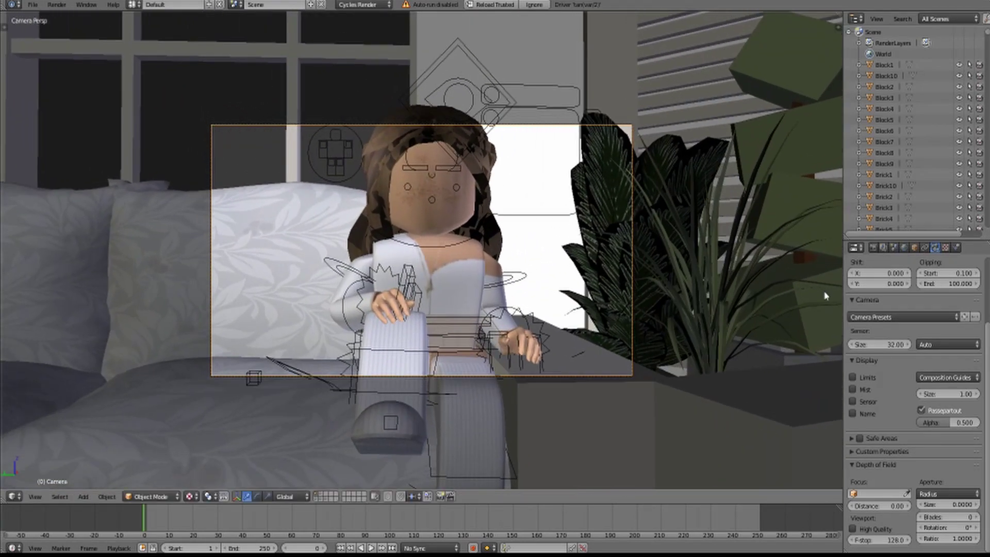
{"action": "scroll", "coordinate": [905, 309], "scroll_direction": "up", "scroll_amount": 3}
{"action": "scroll", "coordinate": [904, 309], "scroll_direction": "down", "scroll_amount": 2}
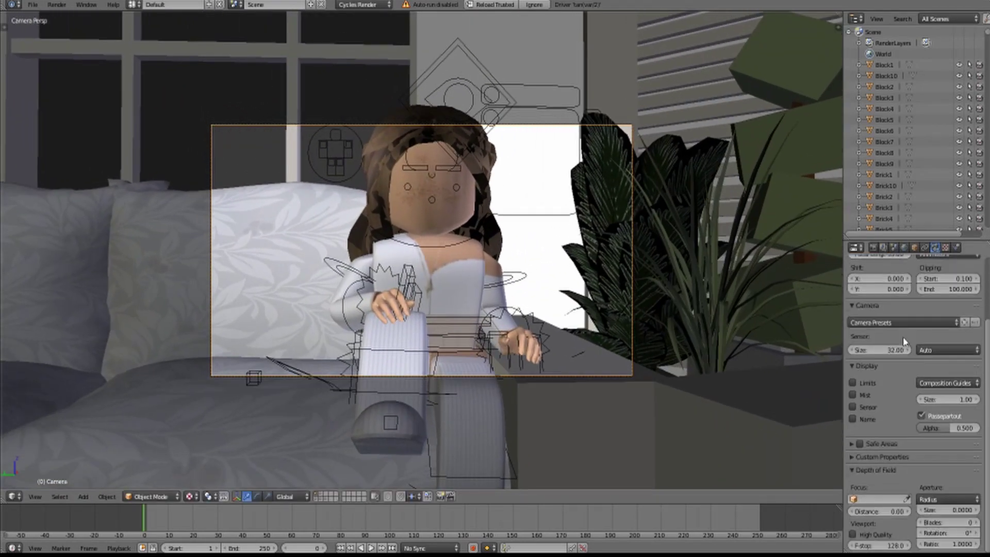
{"action": "scroll", "coordinate": [882, 394], "scroll_direction": "up", "scroll_amount": 3}
{"action": "left_click", "coordinate": [873, 248]}
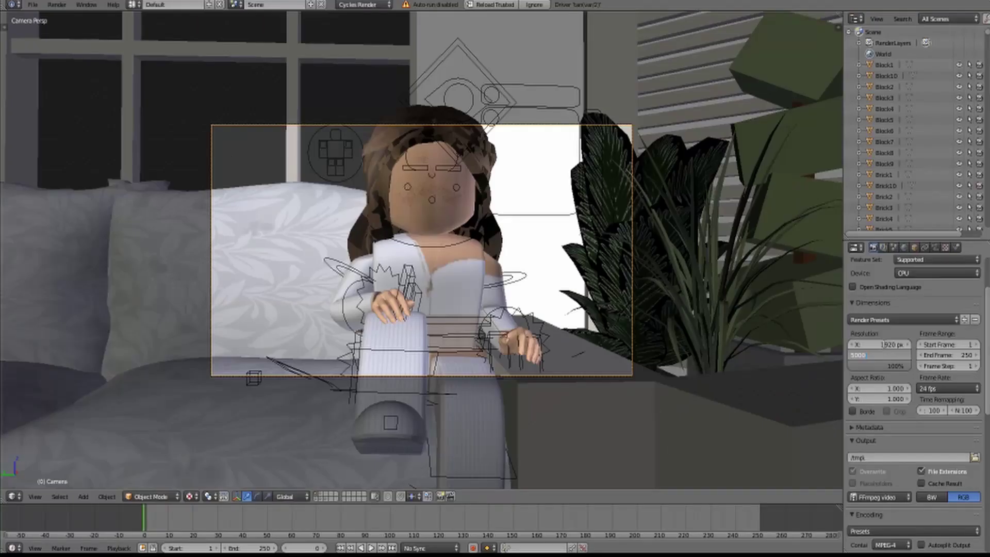
{"action": "key", "text": "Return"}
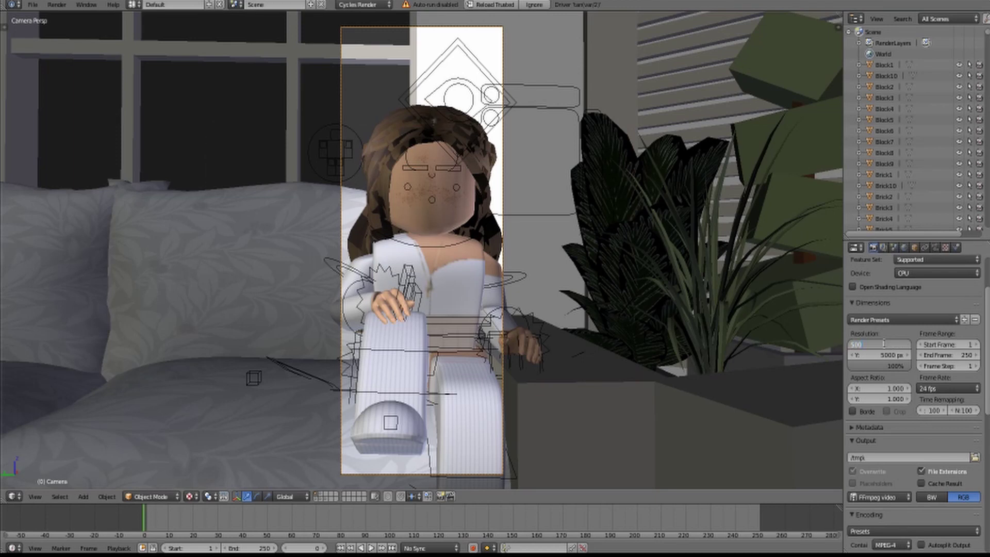
{"action": "key", "text": "Return"}
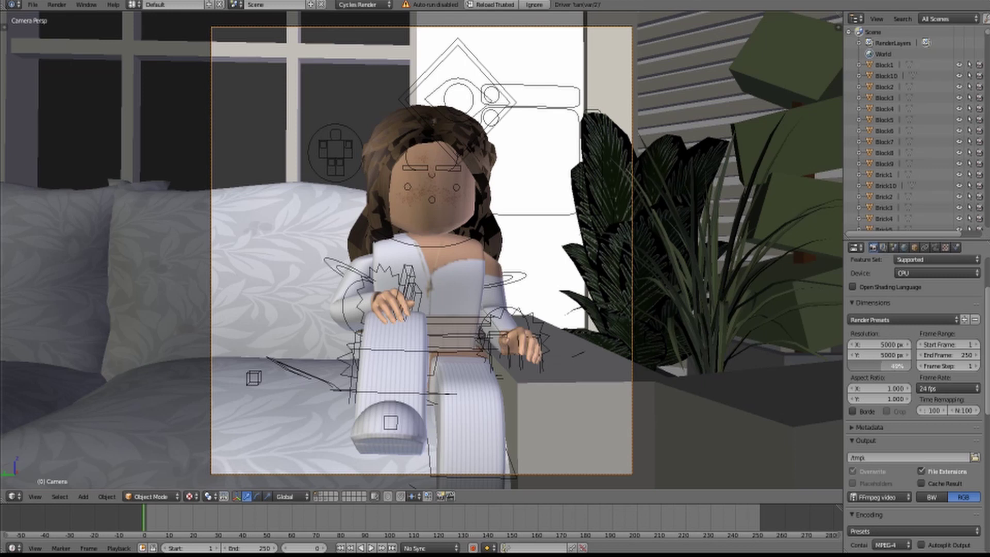
Move the camera closer to the girl and rotate her head slightly
{"action": "key", "text": "shift+f"}
{"action": "key", "text": "w"}
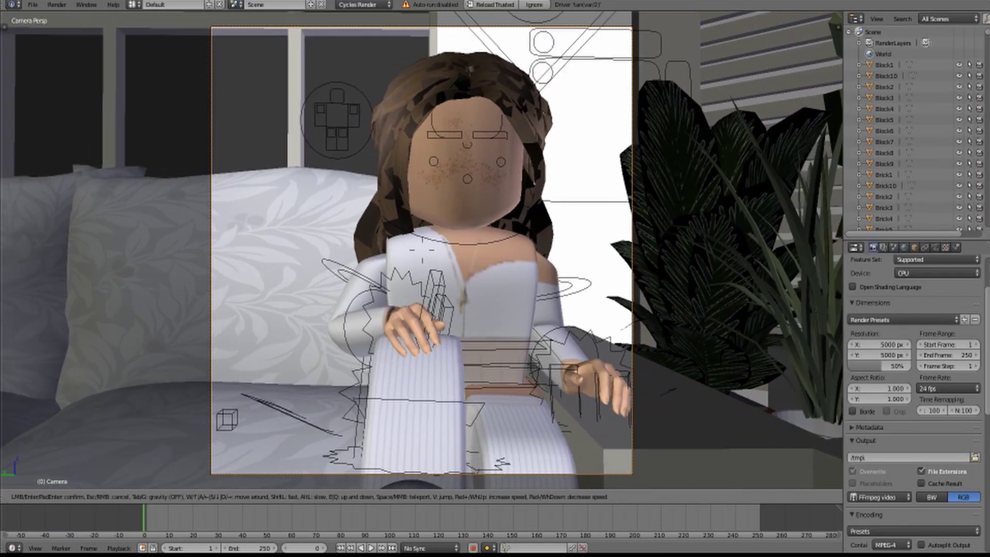
{"action": "key", "text": "Return"}
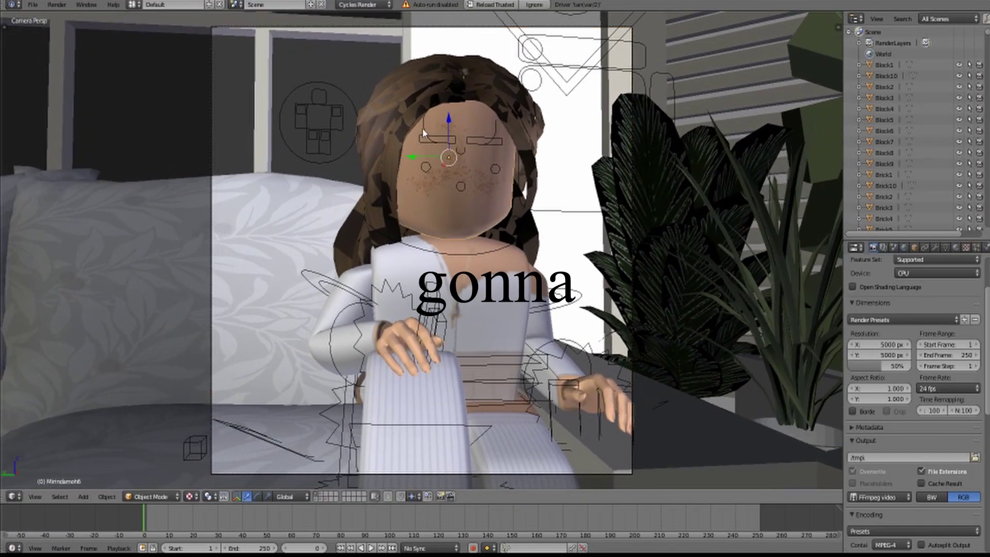
{"action": "left_click", "coordinate": [258, 496]}
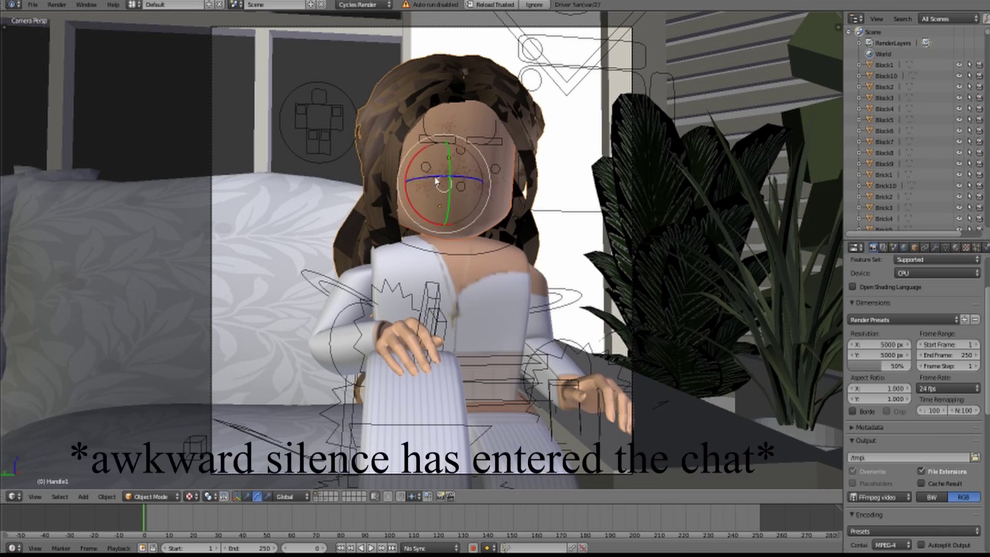
{"action": "left_click_drag", "start_coordinate": [437, 180], "coordinate": [425, 176]}
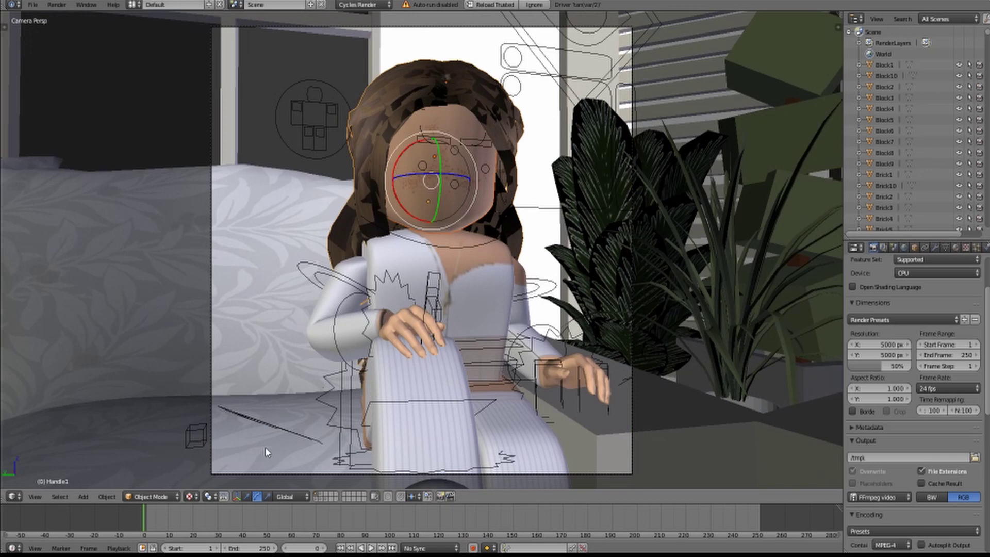
Leave the camera view and add a sun lamp above the coffee table
{"action": "key", "text": "KP_0"}
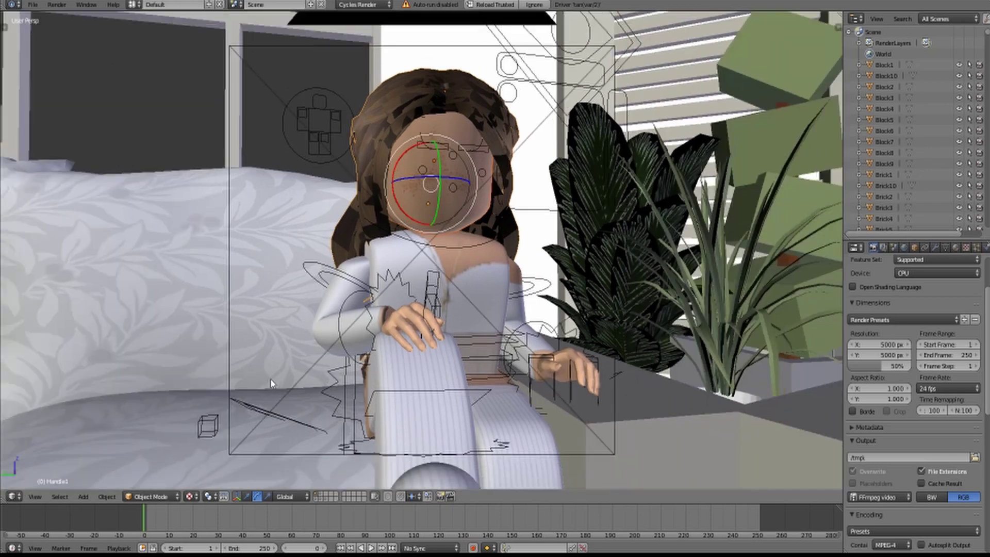
{"action": "key", "text": "shift+f"}
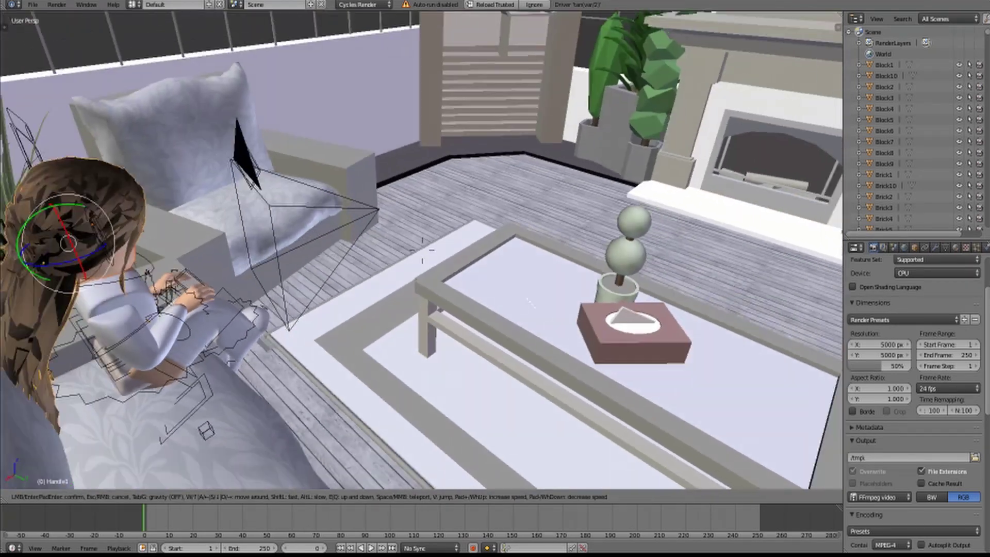
{"action": "left_click", "coordinate": [418, 255]}
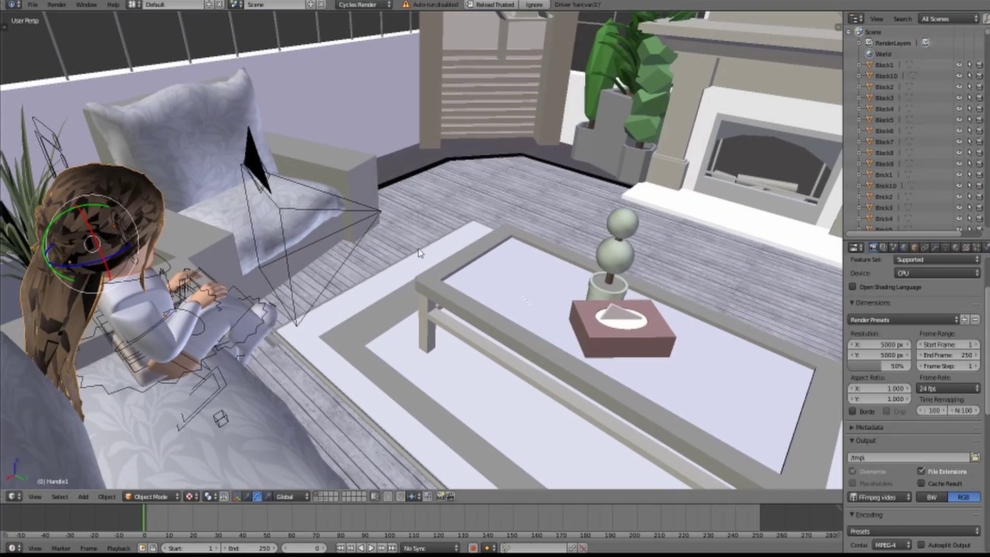
{"action": "key", "text": "shift+a"}
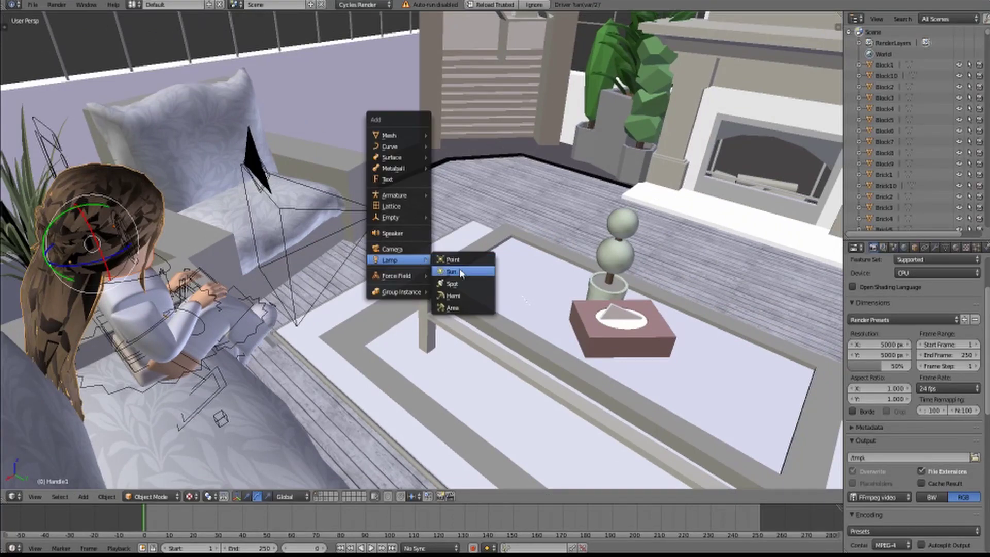
{"action": "left_click", "coordinate": [460, 273]}
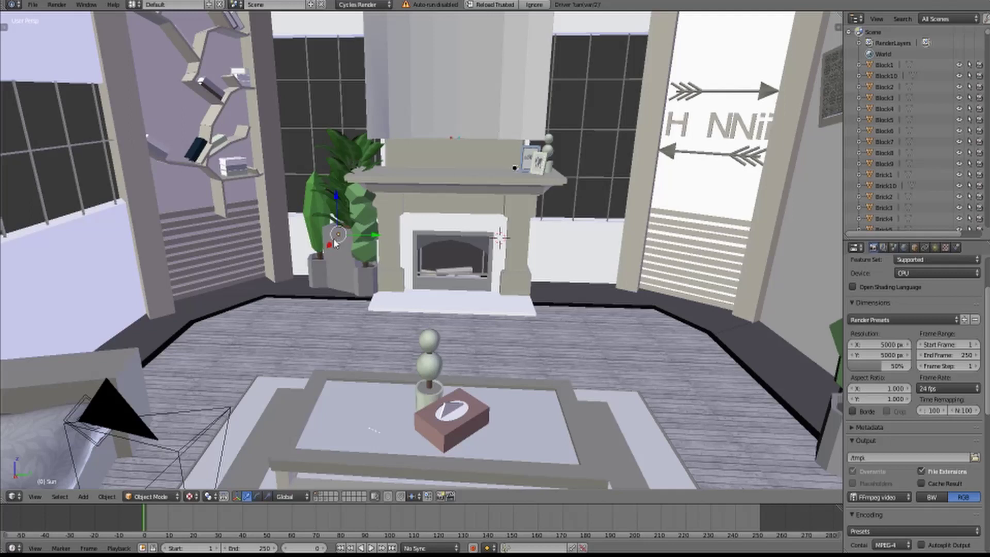
{"action": "scroll", "coordinate": [334, 243], "scroll_direction": "down", "scroll_amount": 5}
Angle the sun lamp down at the room and give it an orange colour
{"action": "middle_click_drag", "start_coordinate": [334, 242], "coordinate": [453, 206]}
{"action": "key", "text": "r"}
{"action": "left_click", "coordinate": [453, 206]}
{"action": "left_click", "coordinate": [937, 247]}
{"action": "left_click", "coordinate": [925, 424]}
{"action": "left_click", "coordinate": [936, 423]}
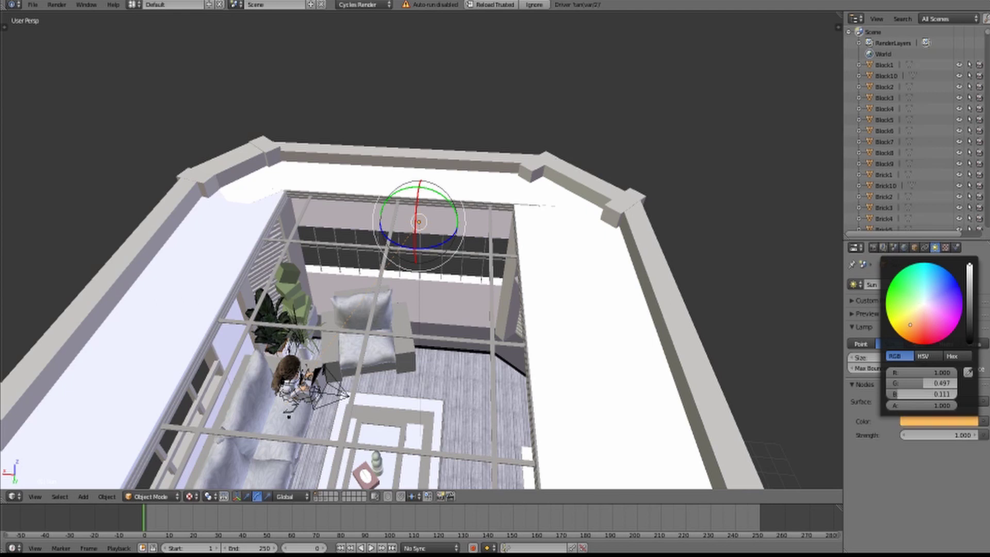
Re-angle the sun lamp and copy it
{"action": "key", "text": "r"}
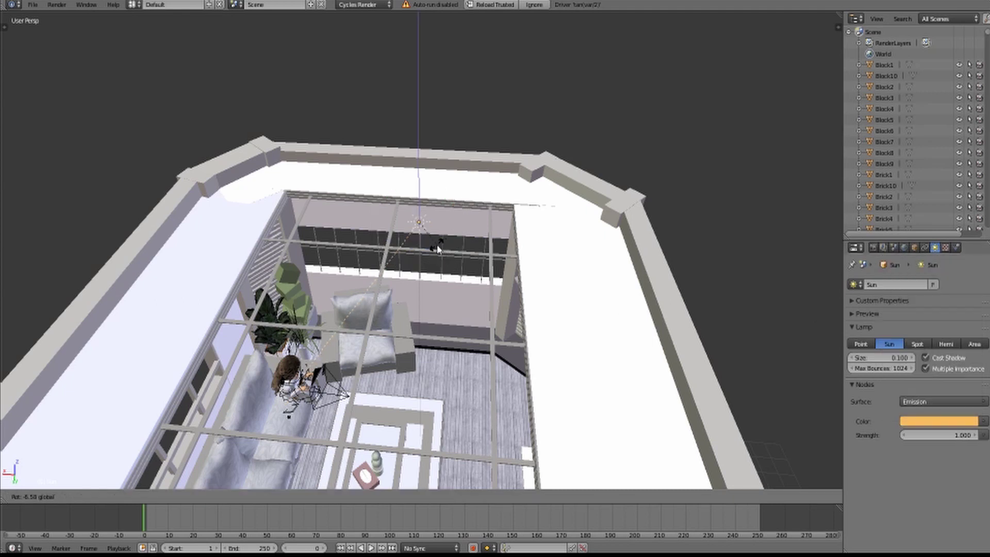
{"action": "left_click", "coordinate": [434, 248]}
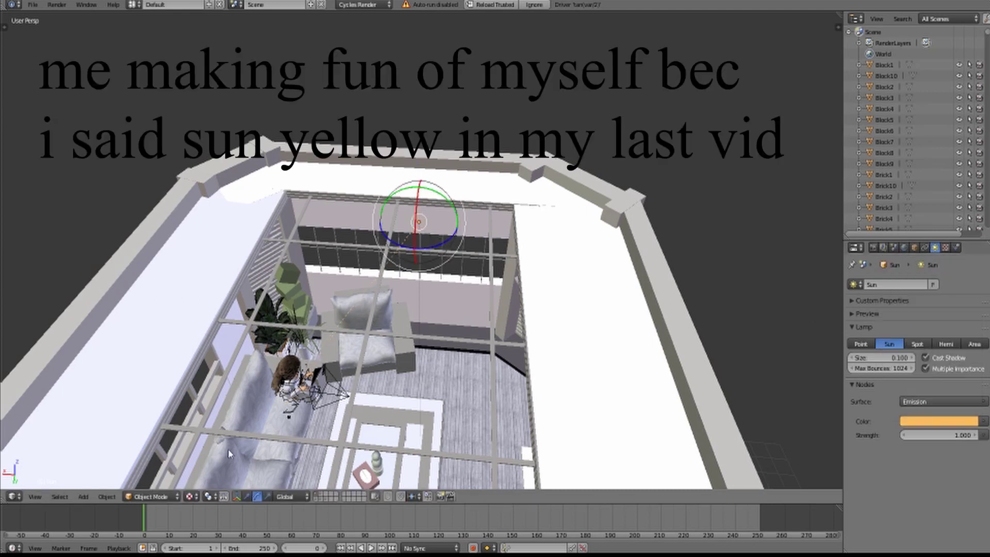
{"action": "key", "text": "ctrl+c"}
{"action": "left_click", "coordinate": [247, 497]}
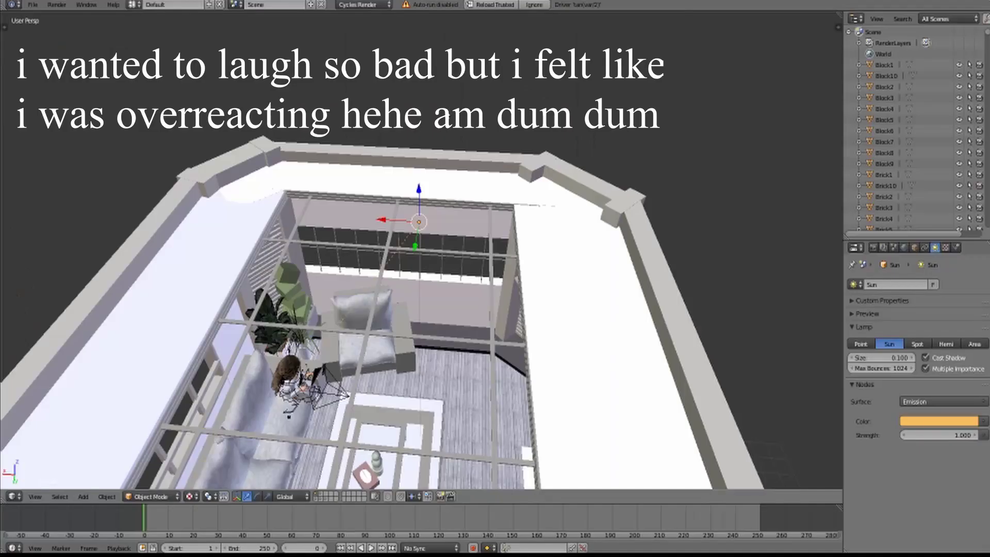
Paste the copied sun lamp, move it lower in the room, and make it pale blue
{"action": "key", "text": "ctrl+c"}
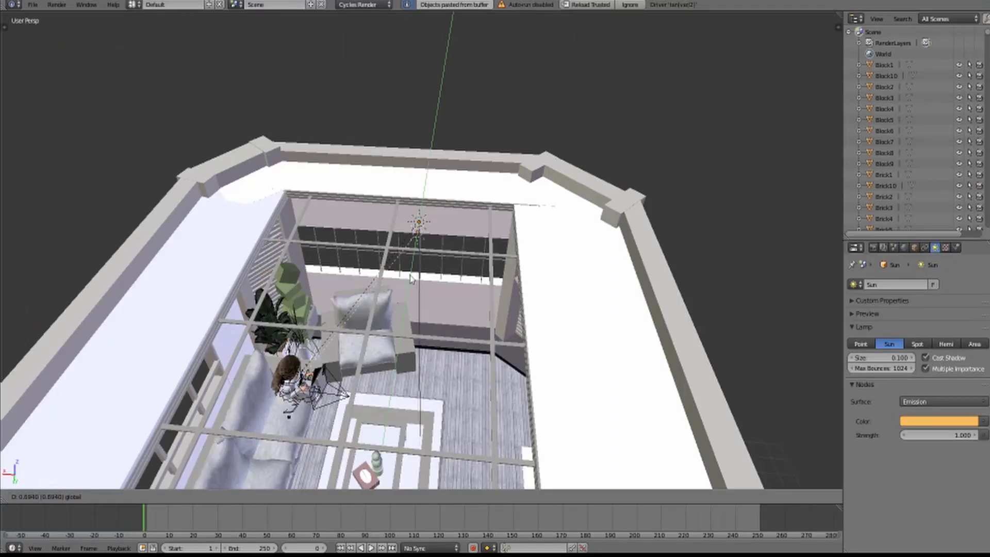
{"action": "left_click_drag", "start_coordinate": [416, 246], "coordinate": [405, 312]}
{"action": "left_click", "coordinate": [931, 426]}
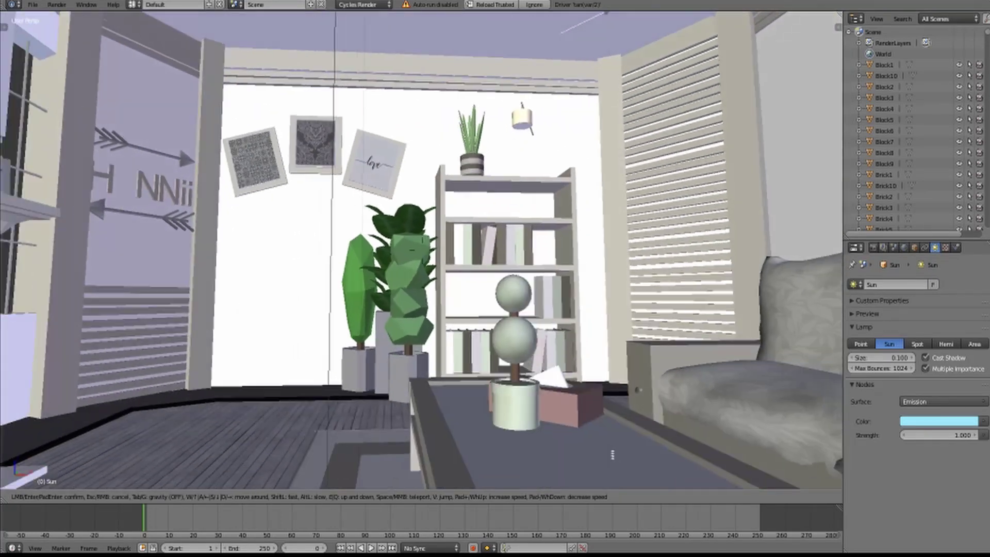
Select every object in the scene and delete it
{"action": "left_click", "coordinate": [424, 257]}
{"action": "right_click", "coordinate": [424, 257]}
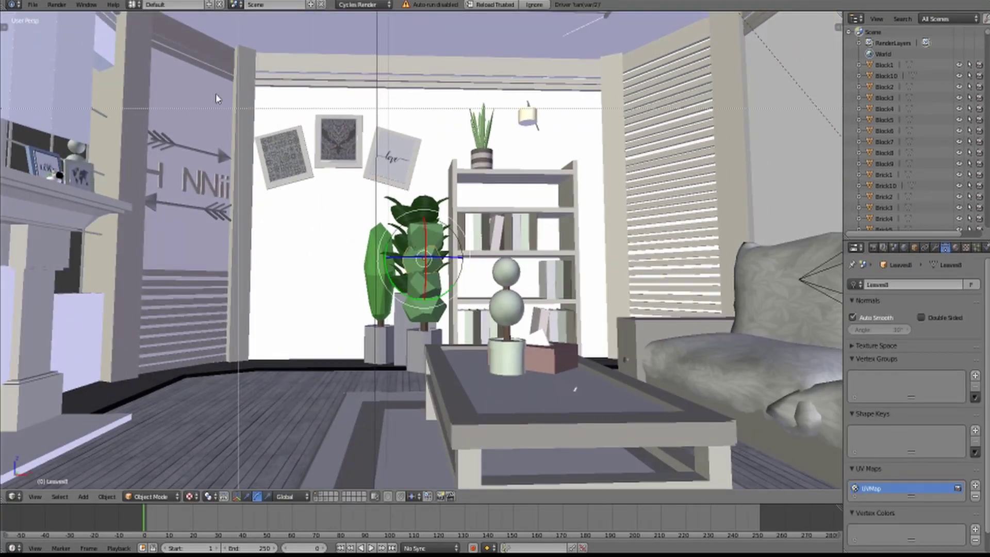
{"action": "key", "text": "a"}
{"action": "key", "text": "a"}
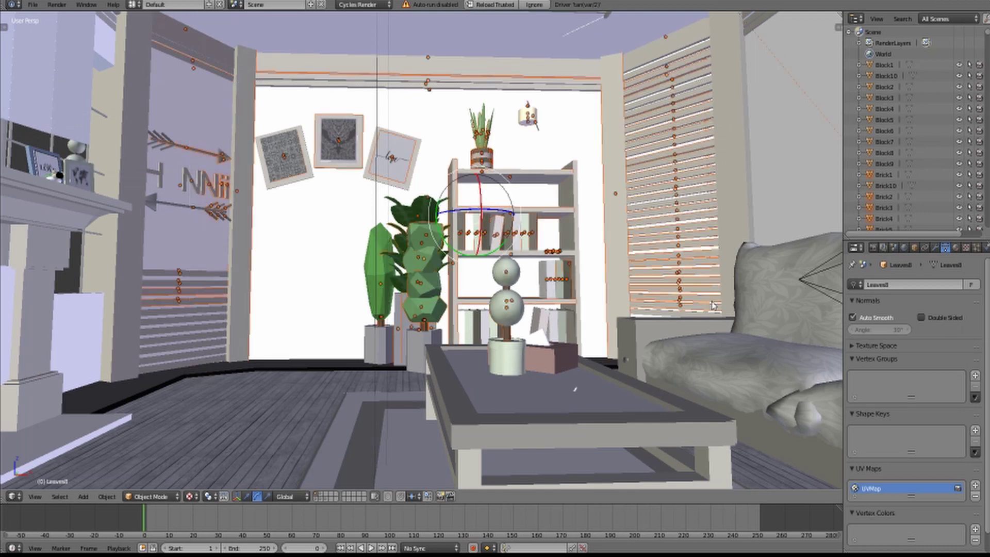
{"action": "scroll", "coordinate": [681, 284], "scroll_direction": "up", "scroll_amount": 2}
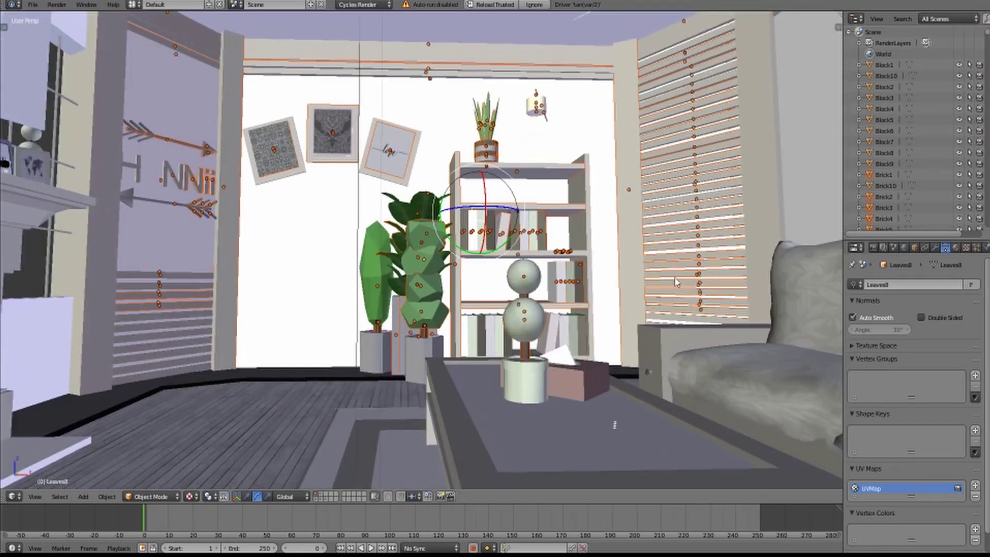
{"action": "left_click", "coordinate": [674, 278]}
Undo the deletion and select the sun lamp near the ceiling
{"action": "key", "text": "shift+f"}
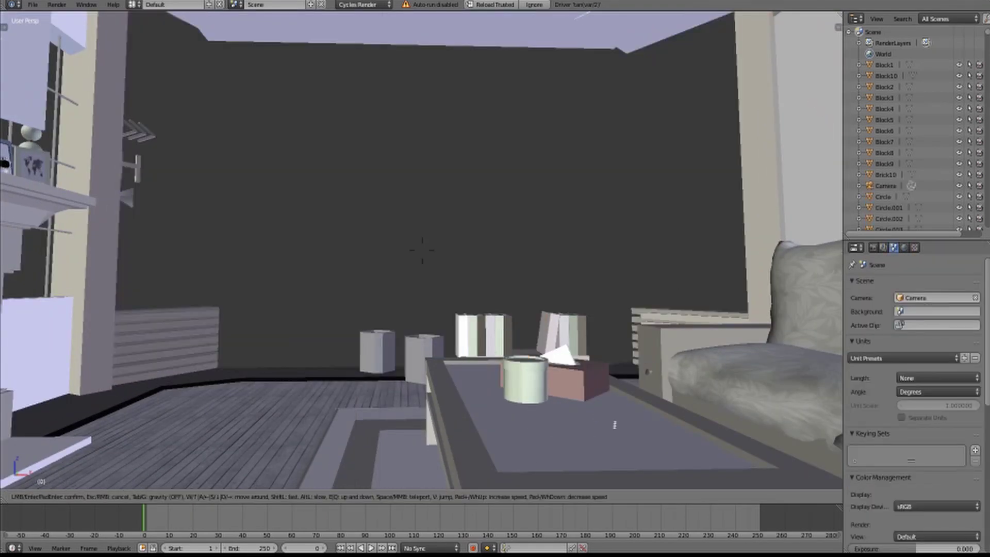
{"action": "key", "text": "Escape"}
{"action": "key", "text": "ctrl+z"}
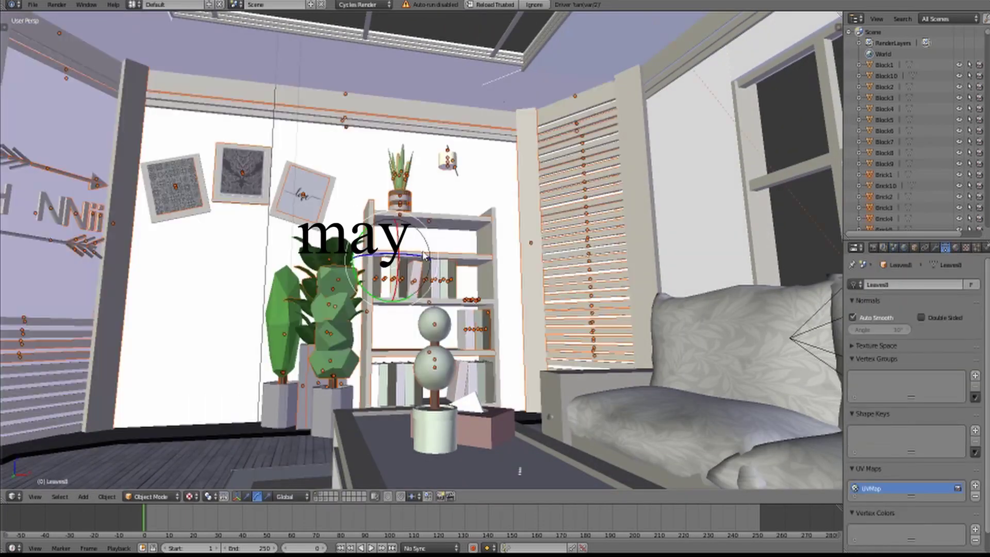
{"action": "key", "text": "shift+f"}
{"action": "left_click", "coordinate": [394, 166]}
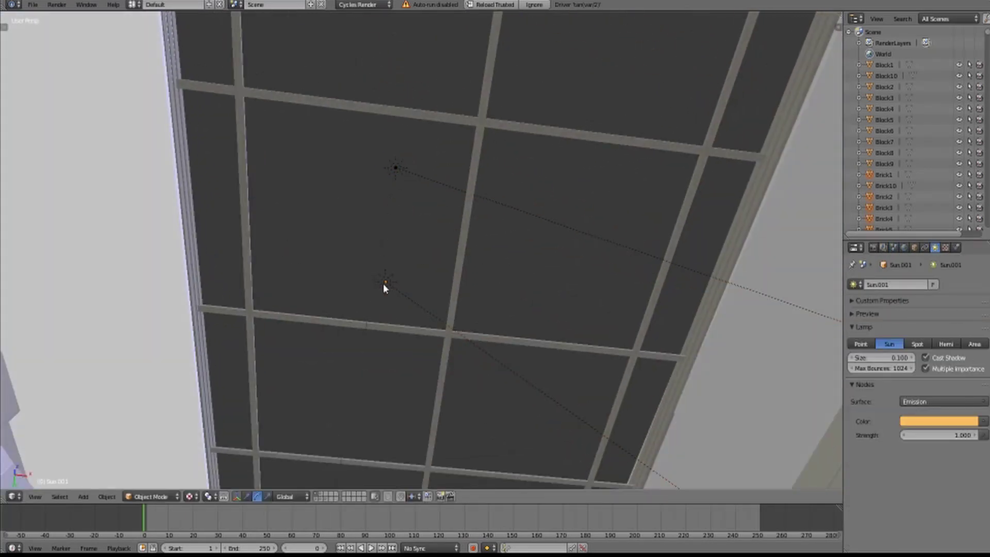
Select nearly all the room objects again and delete them
{"action": "key", "text": "shift+f"}
{"action": "key", "text": "w"}
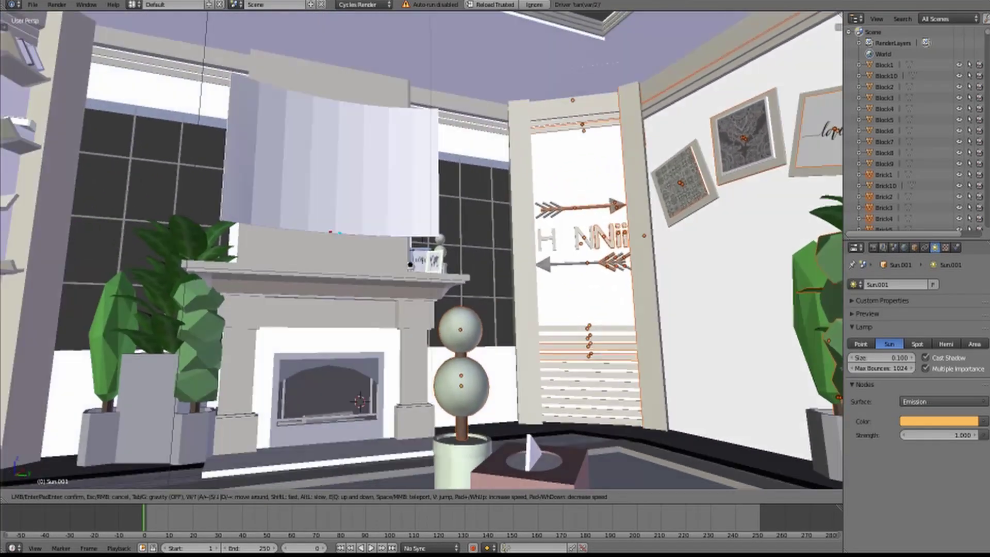
{"action": "key", "text": "Return"}
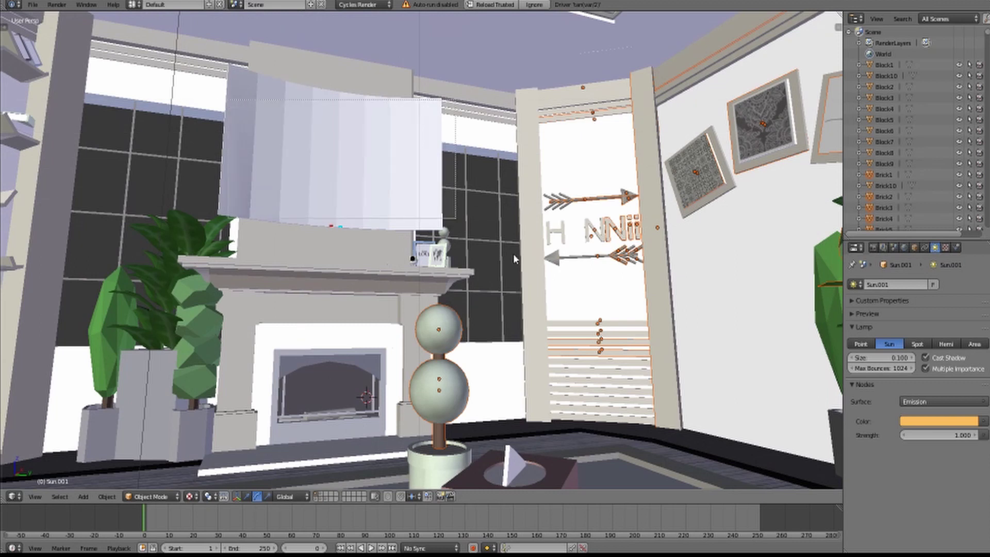
{"action": "key", "text": "a"}
{"action": "key", "text": "a"}
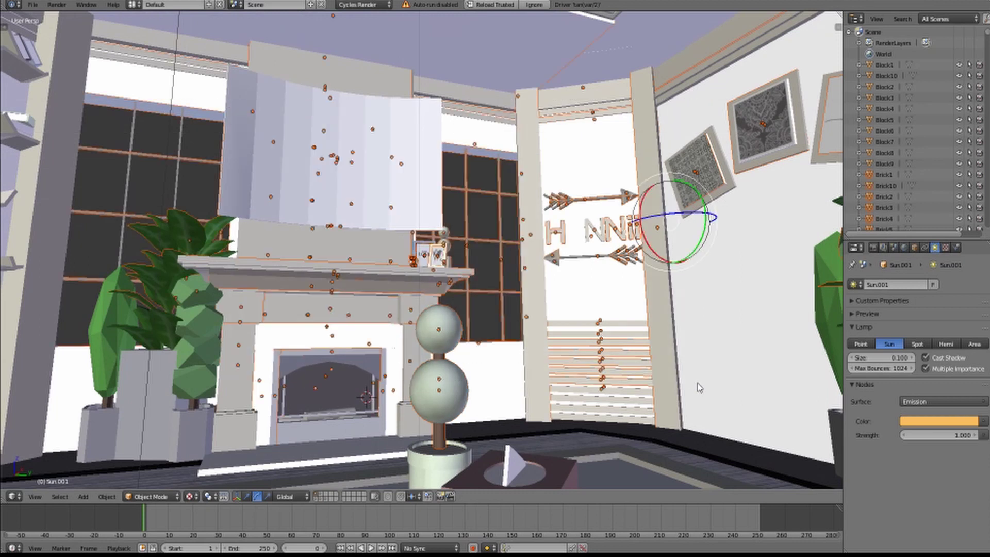
{"action": "left_click", "coordinate": [698, 384]}
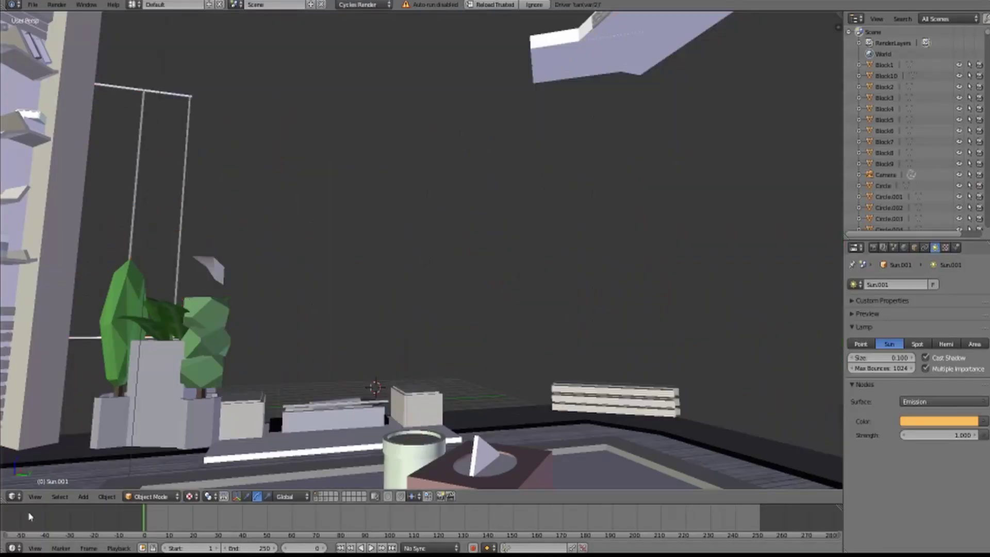
View through the camera with Rendered shading, then bring up the Render settings
{"action": "left_click", "coordinate": [35, 496]}
{"action": "left_click", "coordinate": [67, 444]}
{"action": "left_click", "coordinate": [189, 496]}
{"action": "left_click", "coordinate": [213, 422]}
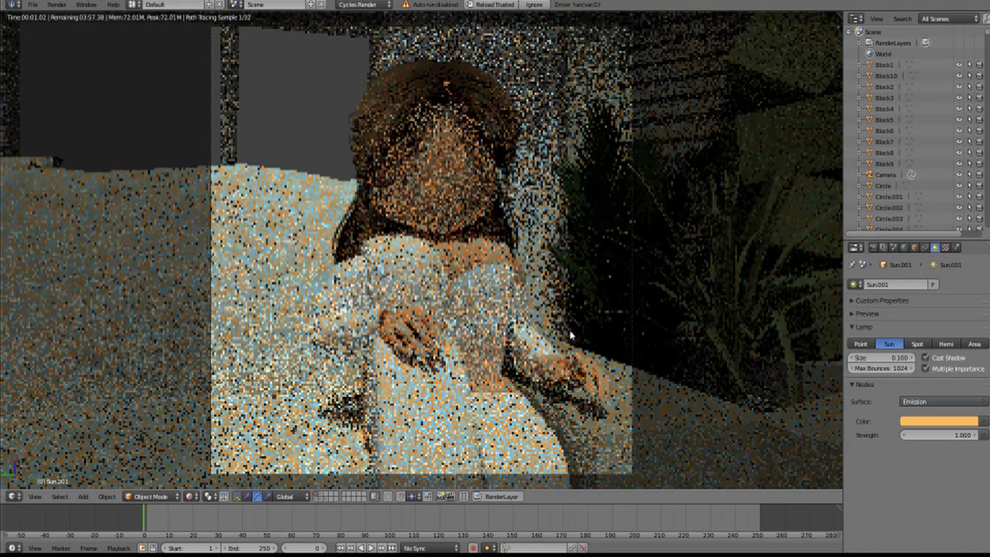
{"action": "left_click", "coordinate": [873, 247]}
{"action": "scroll", "coordinate": [890, 433], "scroll_direction": "down", "scroll_amount": 4}
{"action": "scroll", "coordinate": [890, 433], "scroll_direction": "down", "scroll_amount": 4}
{"action": "scroll", "coordinate": [890, 464], "scroll_direction": "down", "scroll_amount": 3}
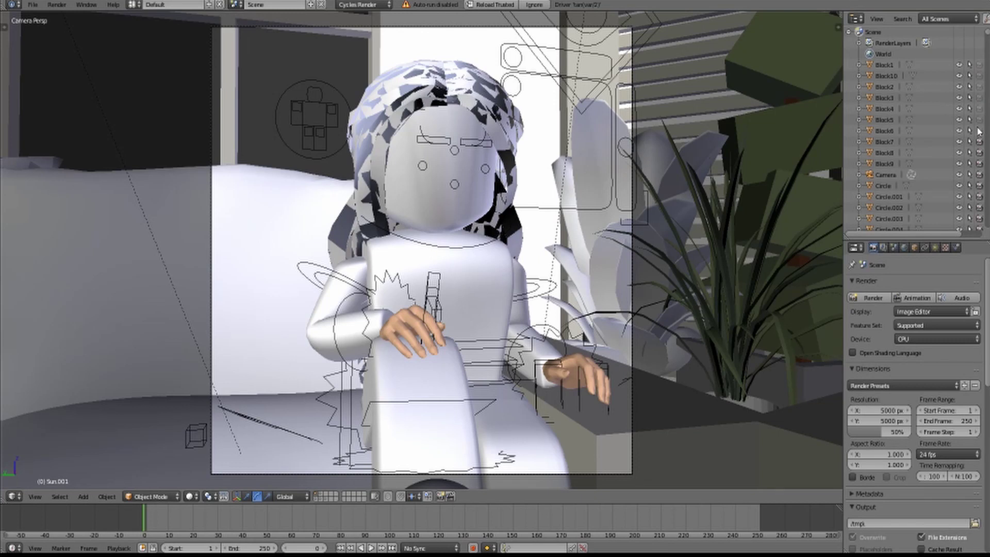
Enlarge the Outliner along the right side, then collapse it to widen the 3D viewport
{"action": "left_click_drag", "start_coordinate": [913, 238], "coordinate": [913, 530]}
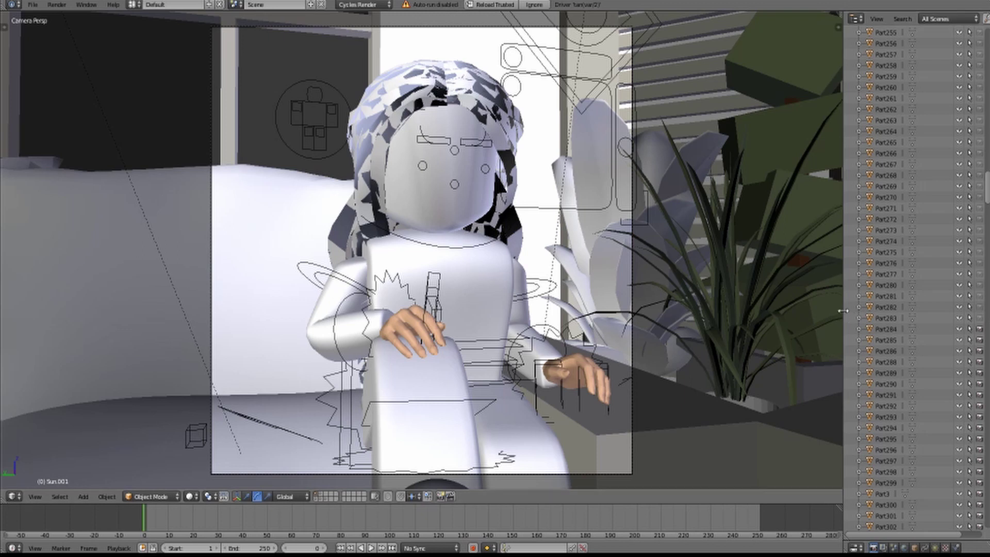
{"action": "mouse_move", "coordinate": [843, 313]}
{"action": "left_mouse_down"}
{"action": "mouse_move", "coordinate": [989, 317]}
{"action": "mouse_move", "coordinate": [797, 313]}
{"action": "left_mouse_up"}
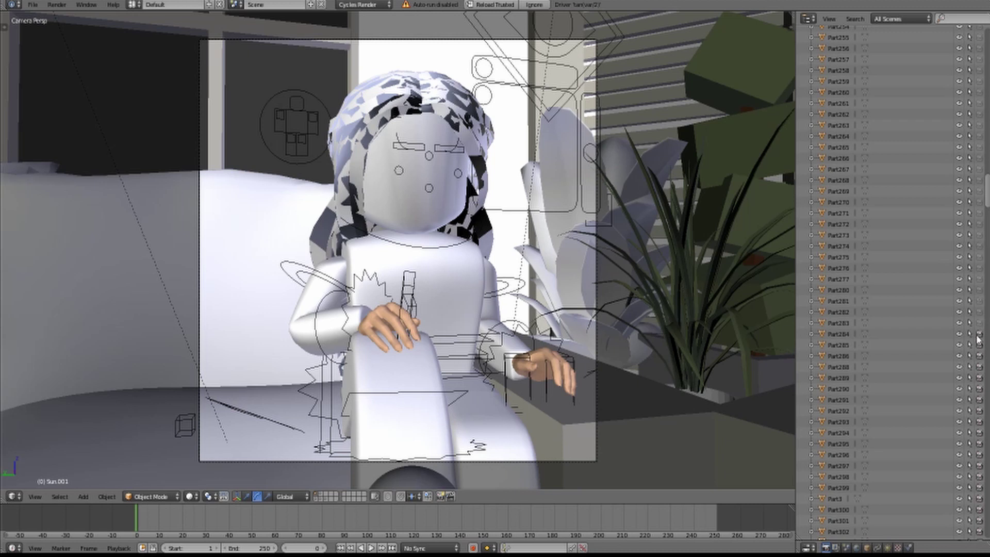
{"action": "scroll", "coordinate": [978, 338], "scroll_direction": "up", "scroll_amount": 5}
{"action": "scroll", "coordinate": [980, 324], "scroll_direction": "up", "scroll_amount": 5}
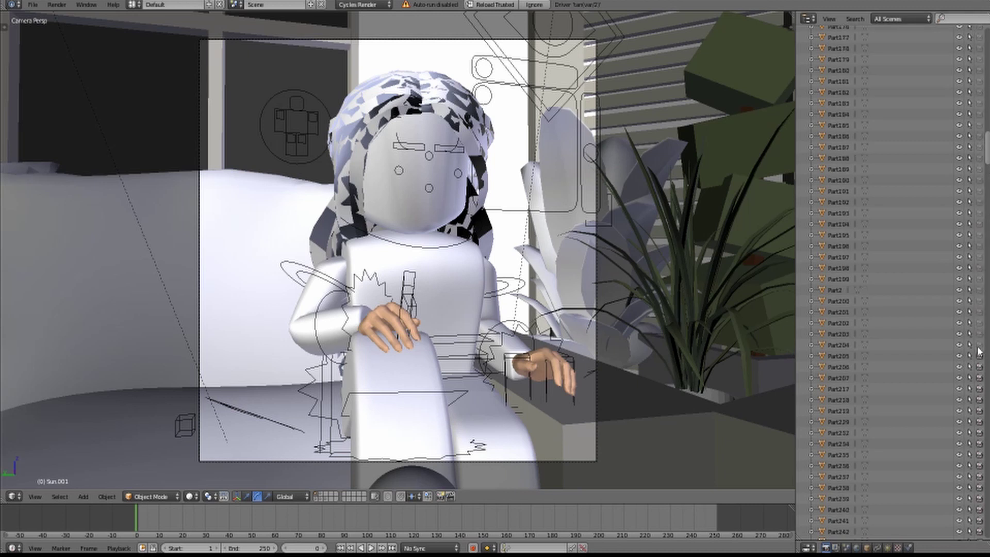
{"action": "scroll", "coordinate": [980, 268], "scroll_direction": "up", "scroll_amount": 3}
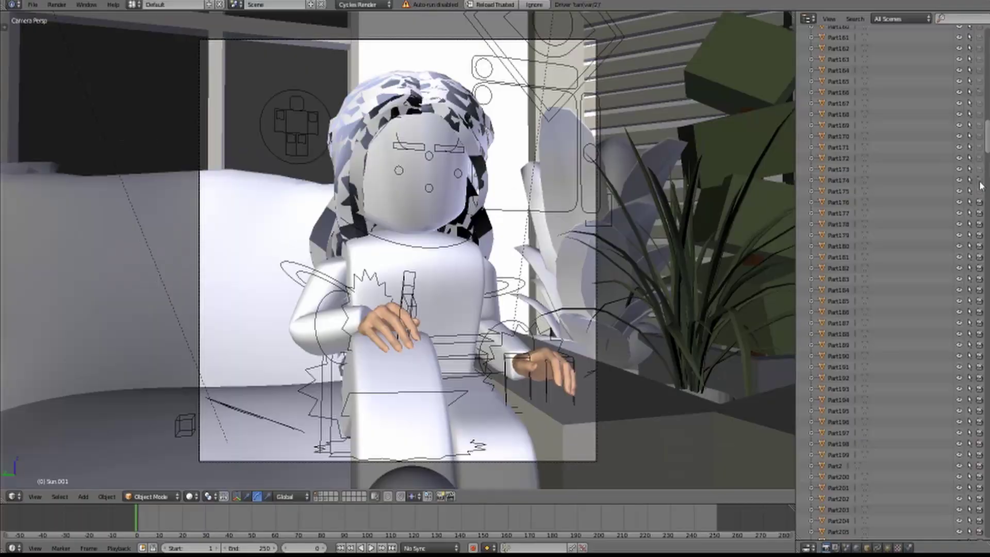
{"action": "scroll", "coordinate": [980, 201], "scroll_direction": "up", "scroll_amount": 2}
{"action": "scroll", "coordinate": [976, 232], "scroll_direction": "up", "scroll_amount": 6}
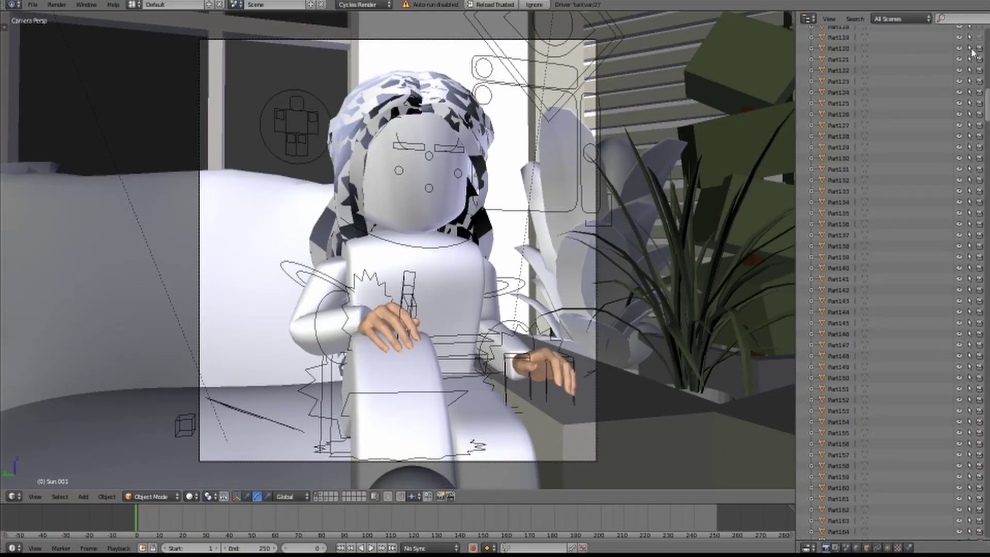
{"action": "scroll", "coordinate": [966, 186], "scroll_direction": "up", "scroll_amount": 3}
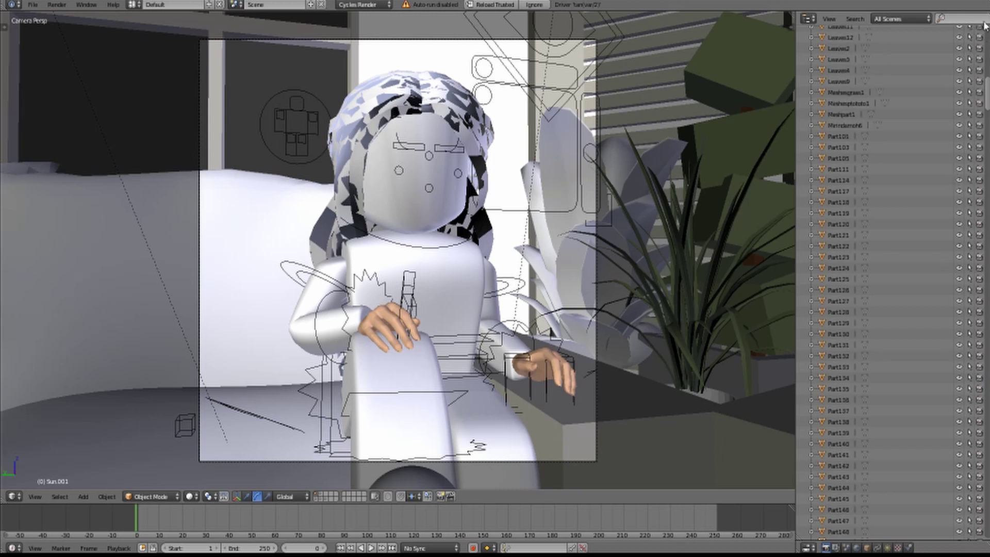
{"action": "scroll", "coordinate": [982, 190], "scroll_direction": "up", "scroll_amount": 2}
{"action": "scroll", "coordinate": [986, 225], "scroll_direction": "up", "scroll_amount": 4}
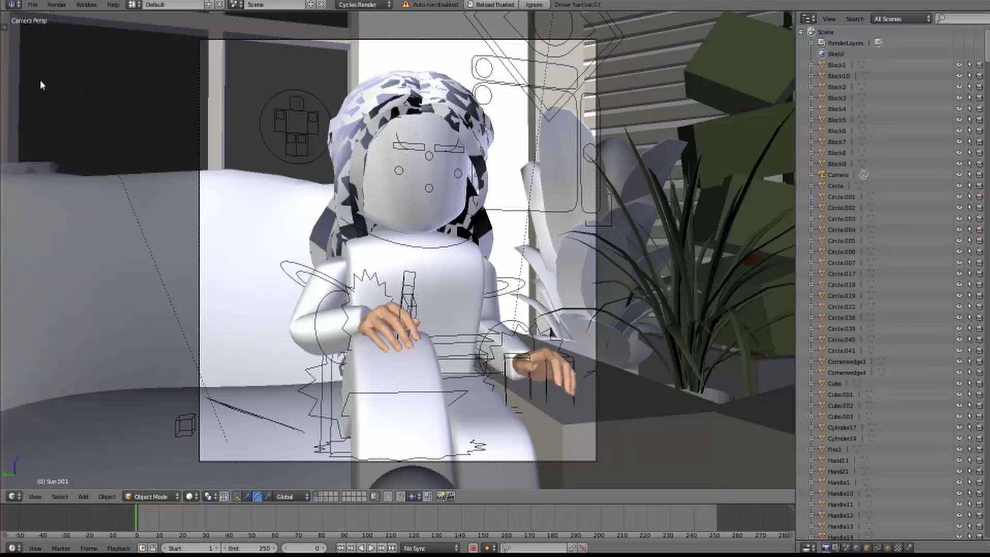
Expand the render layer's Denoising settings and render a still image of the living-room scene
{"action": "left_click", "coordinate": [57, 5]}
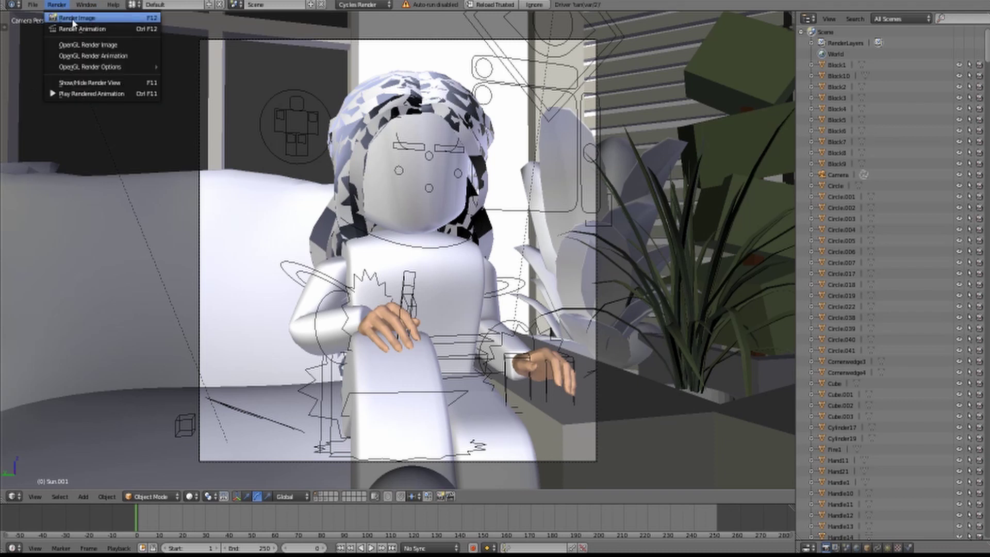
{"action": "scroll", "coordinate": [908, 167], "scroll_direction": "down", "scroll_amount": 3}
{"action": "scroll", "coordinate": [914, 150], "scroll_direction": "down", "scroll_amount": 5}
{"action": "scroll", "coordinate": [914, 149], "scroll_direction": "down", "scroll_amount": 5}
{"action": "scroll", "coordinate": [914, 149], "scroll_direction": "down", "scroll_amount": 5}
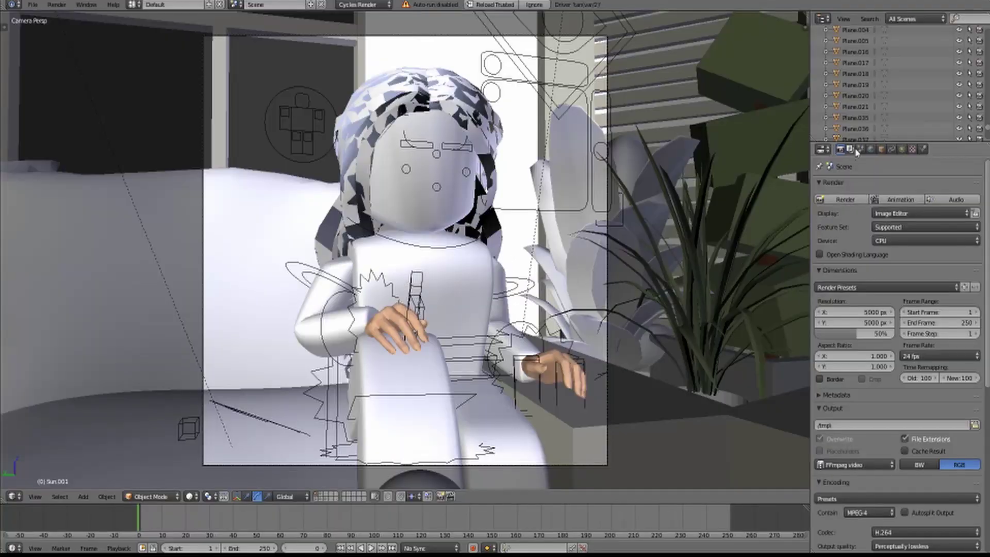
{"action": "scroll", "coordinate": [889, 77], "scroll_direction": "up", "scroll_amount": 10}
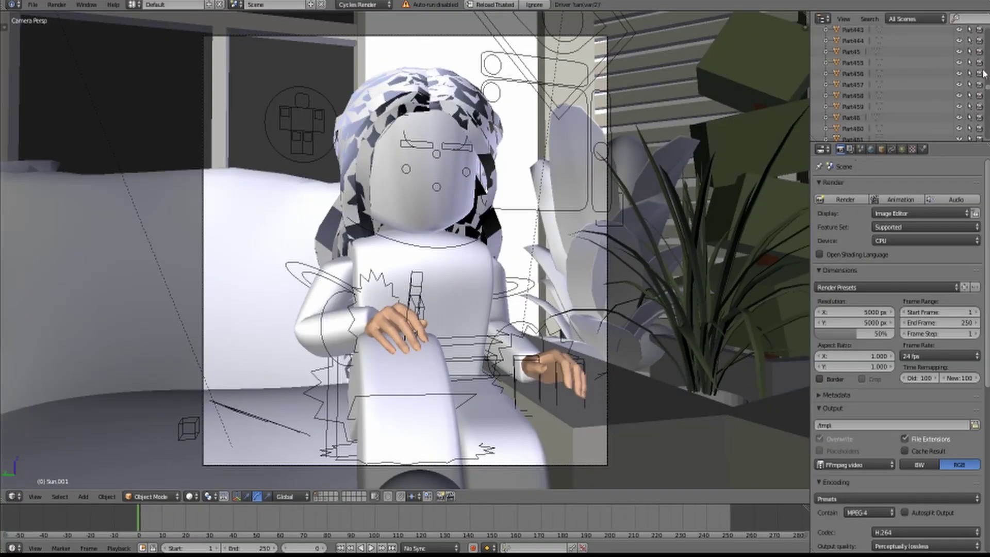
{"action": "scroll", "coordinate": [984, 75], "scroll_direction": "up", "scroll_amount": 10}
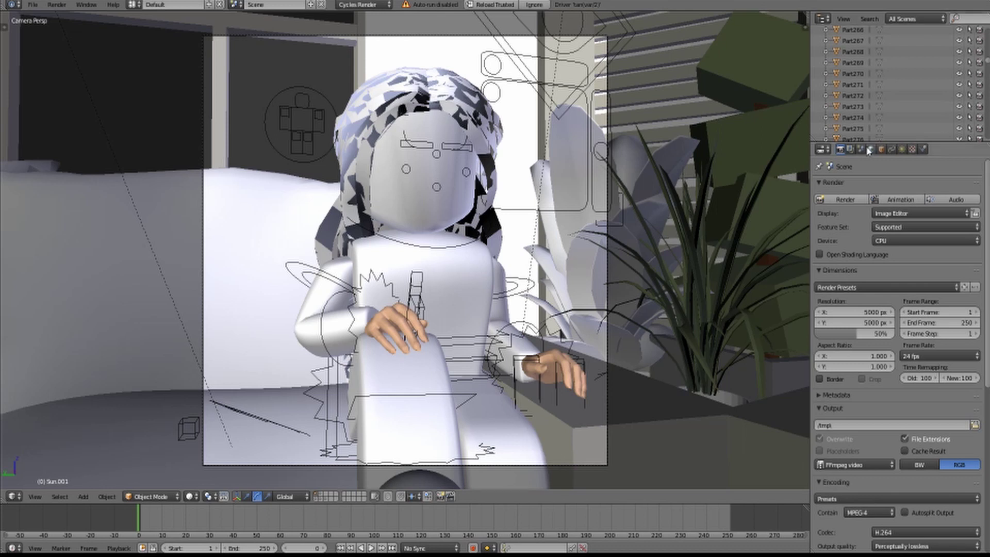
{"action": "left_click", "coordinate": [850, 149]}
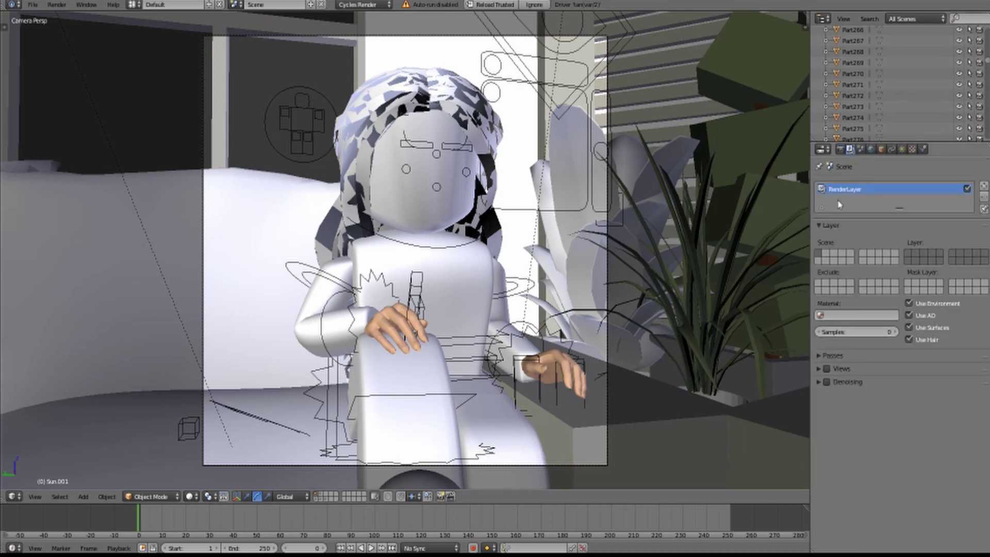
{"action": "left_click", "coordinate": [819, 382]}
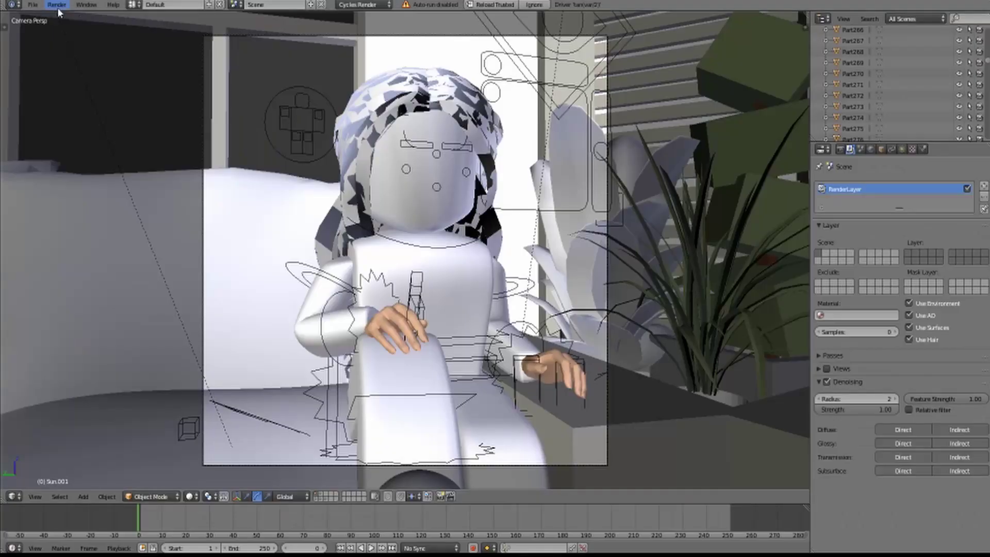
{"action": "left_click", "coordinate": [57, 6]}
{"action": "left_click", "coordinate": [73, 18]}
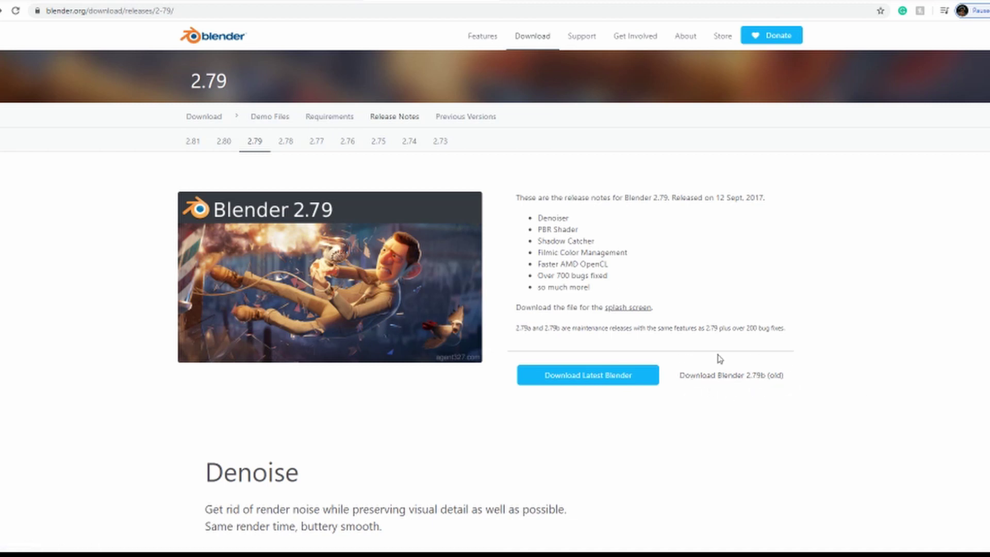
Open the Blender 2.79 release directory and download blender-2.79b-windows64.zip
{"action": "left_click", "coordinate": [763, 378]}
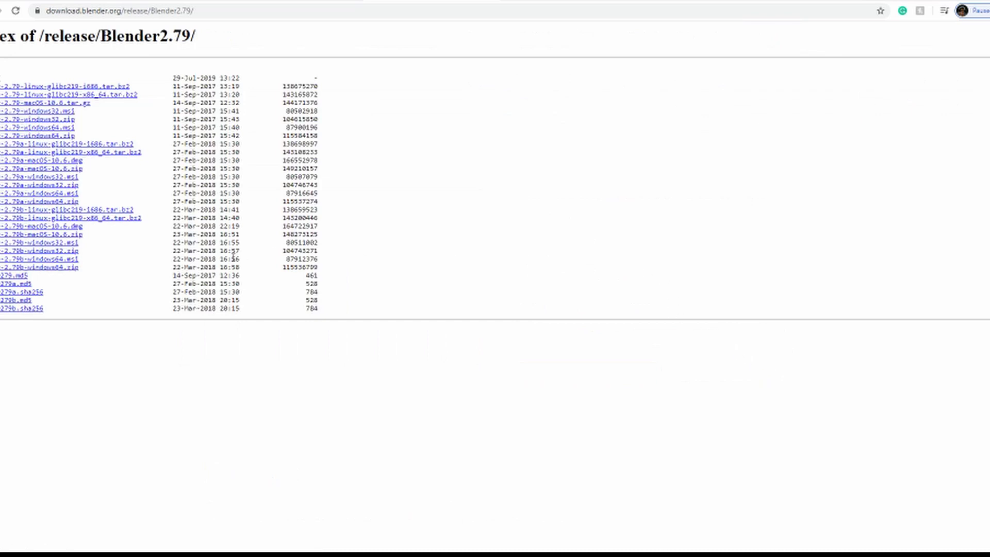
{"action": "left_click_drag", "start_coordinate": [94, 270], "coordinate": [37, 264]}
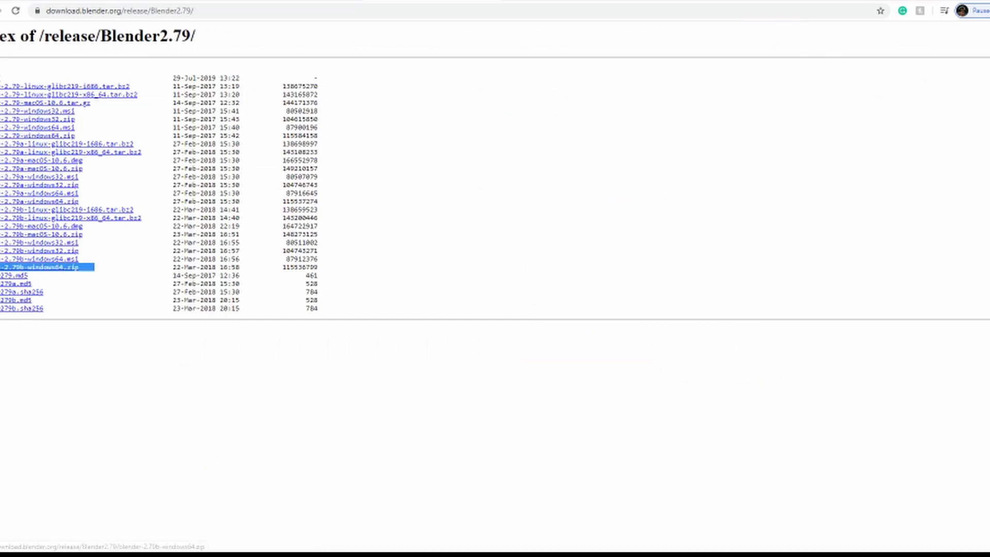
{"action": "left_click_drag", "start_coordinate": [94, 233], "coordinate": [35, 242]}
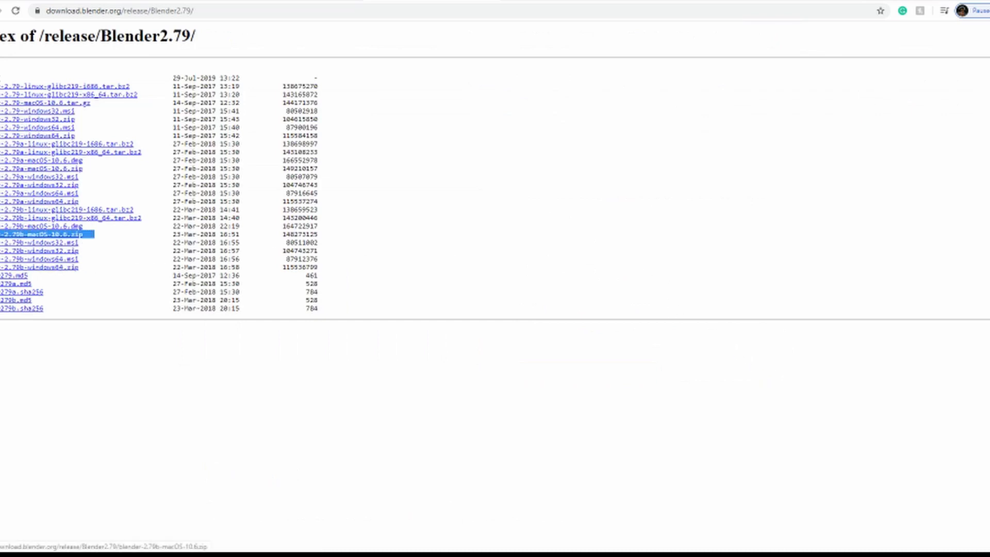
{"action": "left_click_drag", "start_coordinate": [148, 218], "coordinate": [2, 219]}
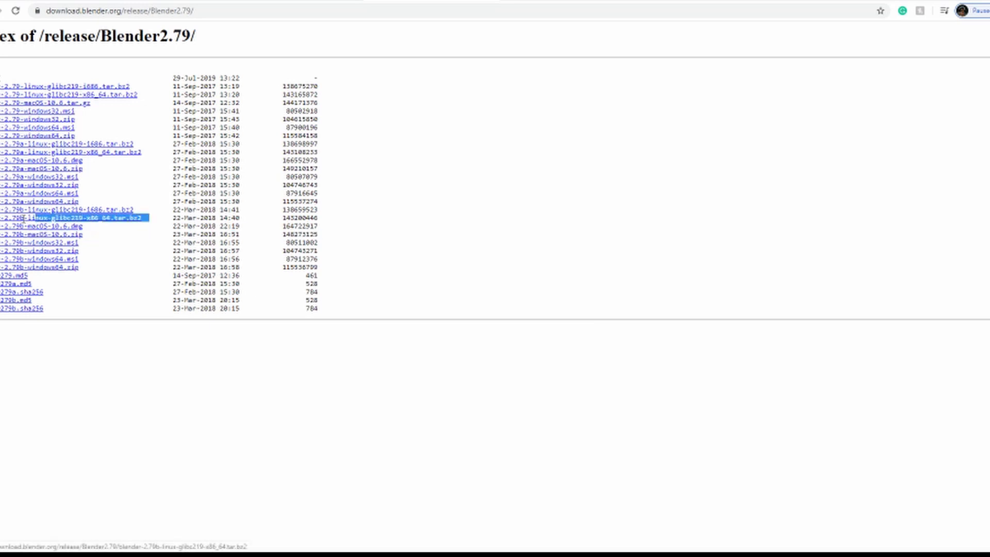
{"action": "left_click", "coordinate": [57, 271]}
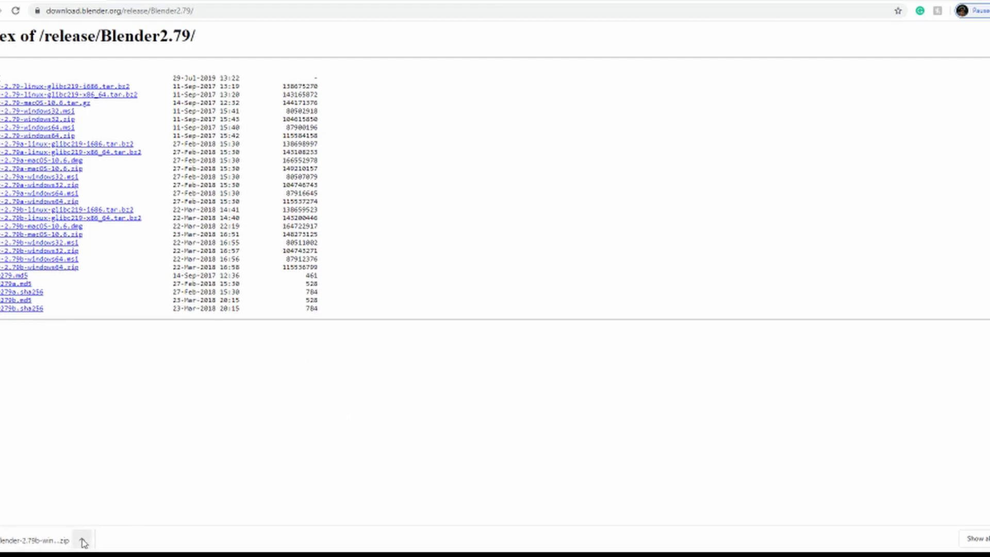
Show the finished zip download in Downloads and extract it there
{"action": "left_click", "coordinate": [84, 541]}
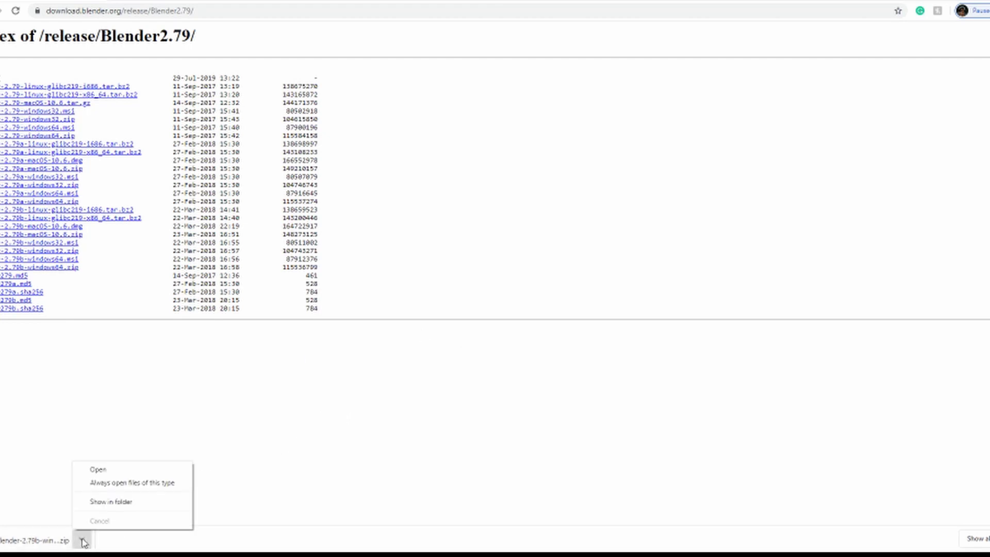
{"action": "left_click", "coordinate": [154, 506]}
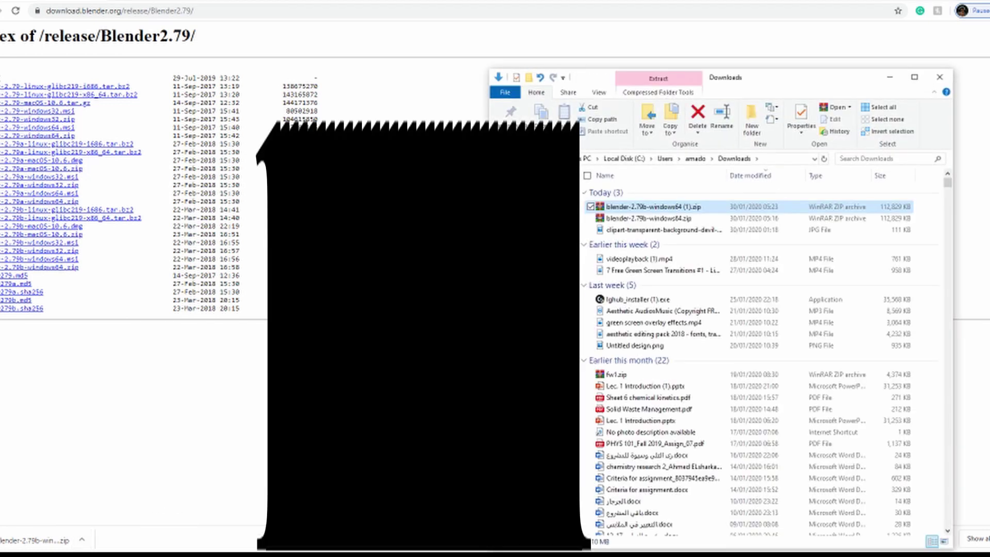
{"action": "right_click", "coordinate": [658, 213]}
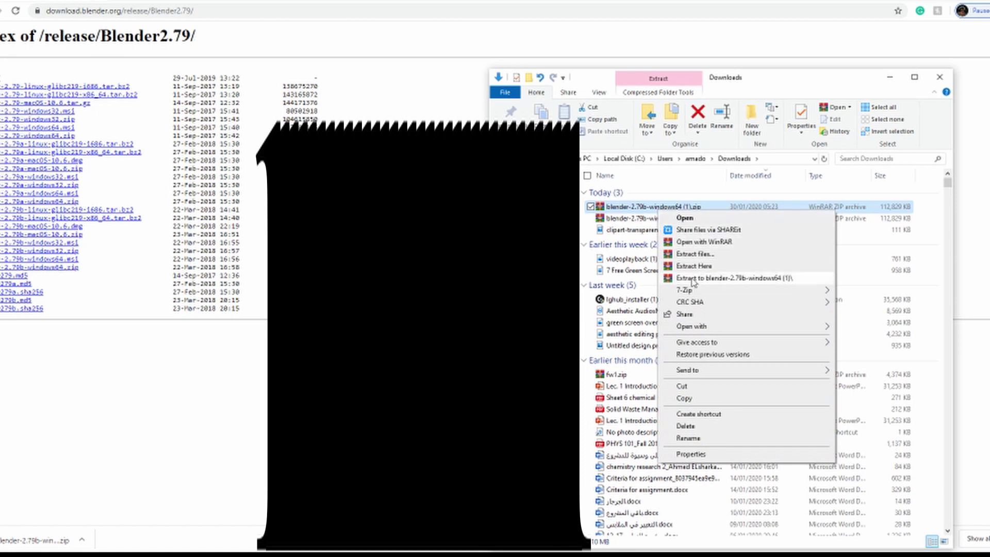
{"action": "left_click", "coordinate": [695, 268]}
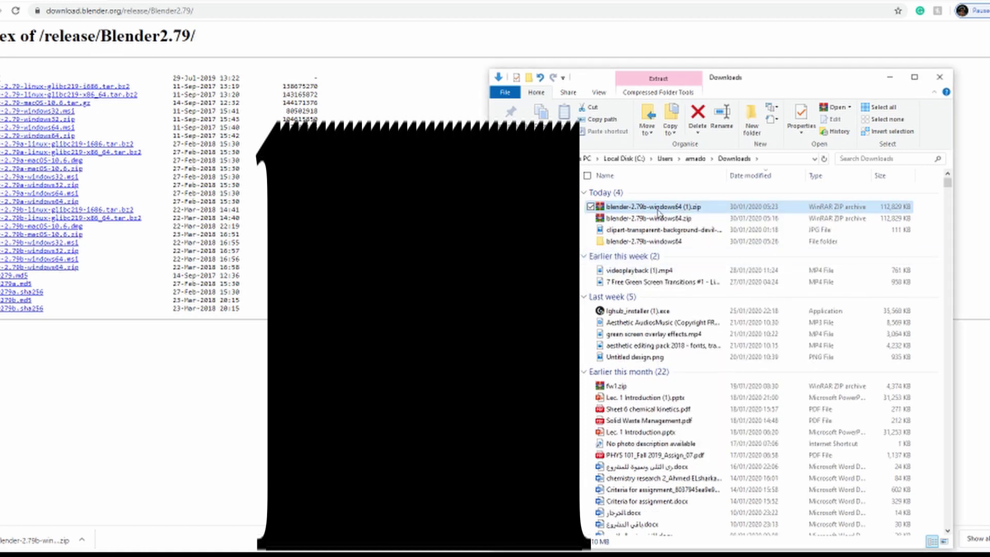
Launch blender.exe from the extracted blender-2.79b-windows64 folder
{"action": "left_click", "coordinate": [701, 245]}
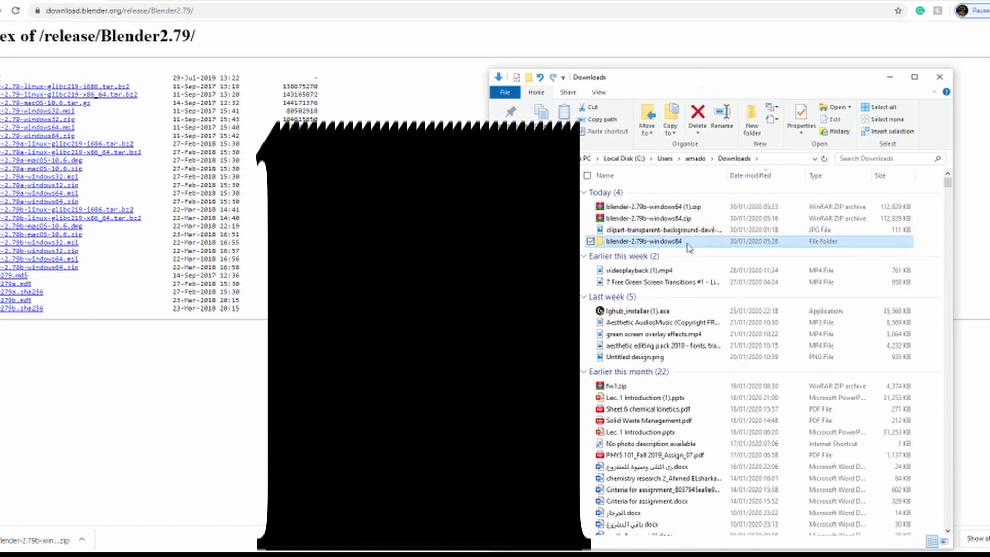
{"action": "double_click", "coordinate": [696, 245]}
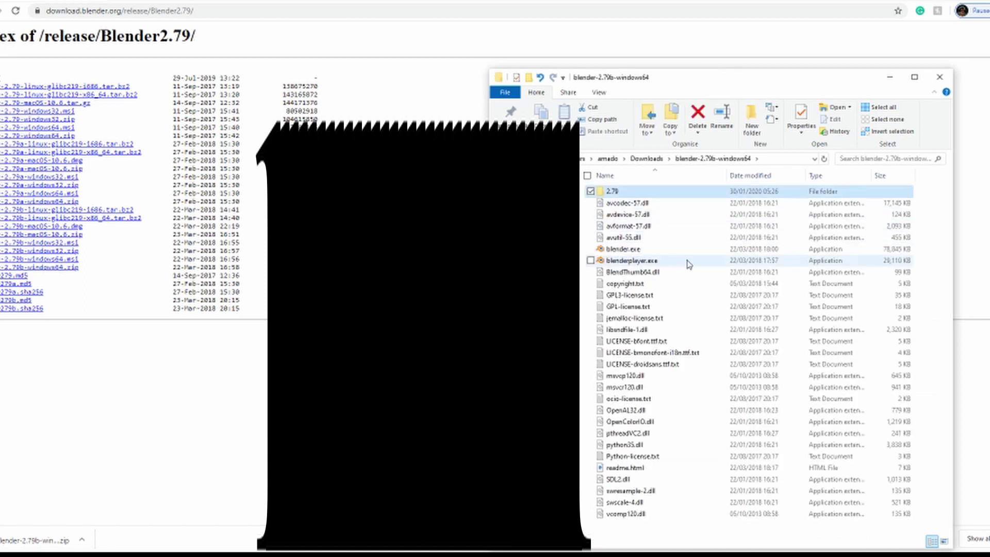
{"action": "left_click", "coordinate": [694, 262]}
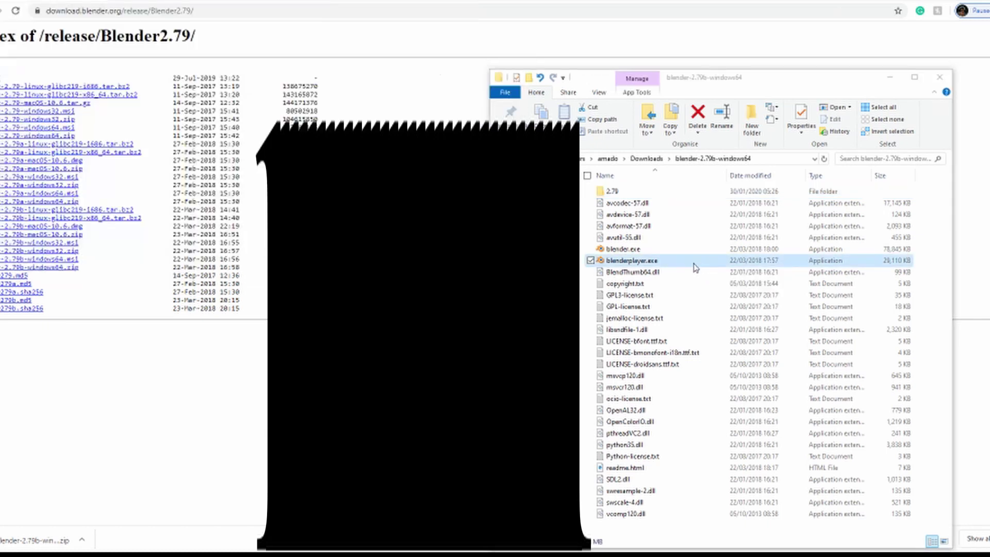
{"action": "double_click", "coordinate": [696, 249]}
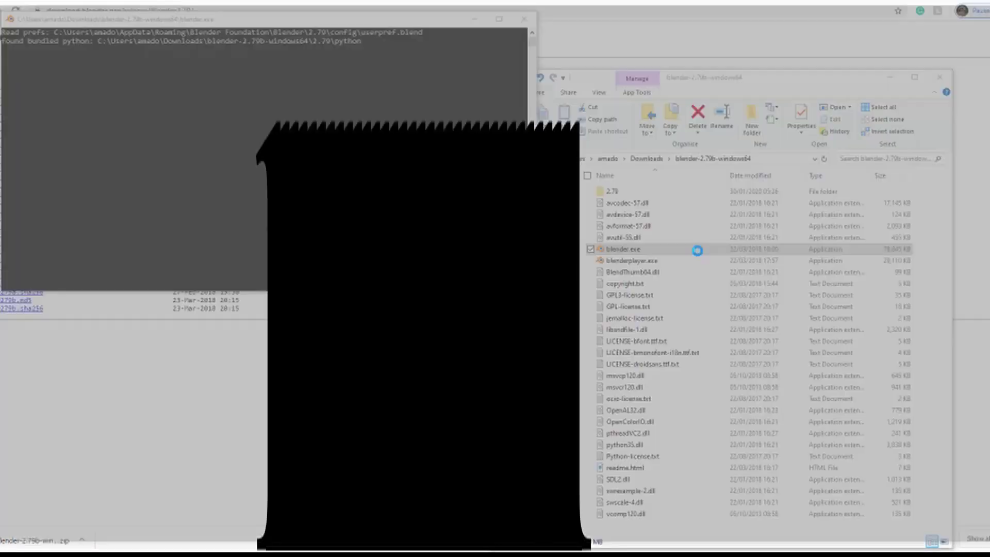